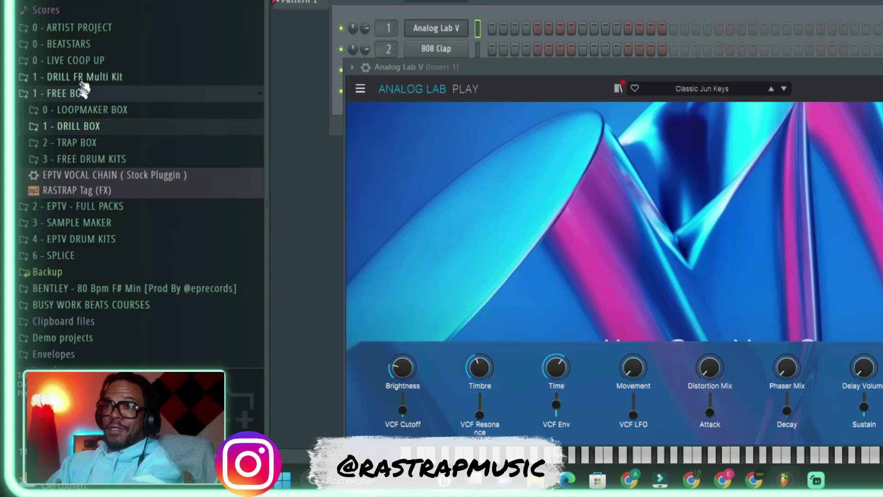
Load the Choir MIDI file from the CURSE Sample Pack's Untill Death folder onto the Analog Lab V channel
click(139, 110)
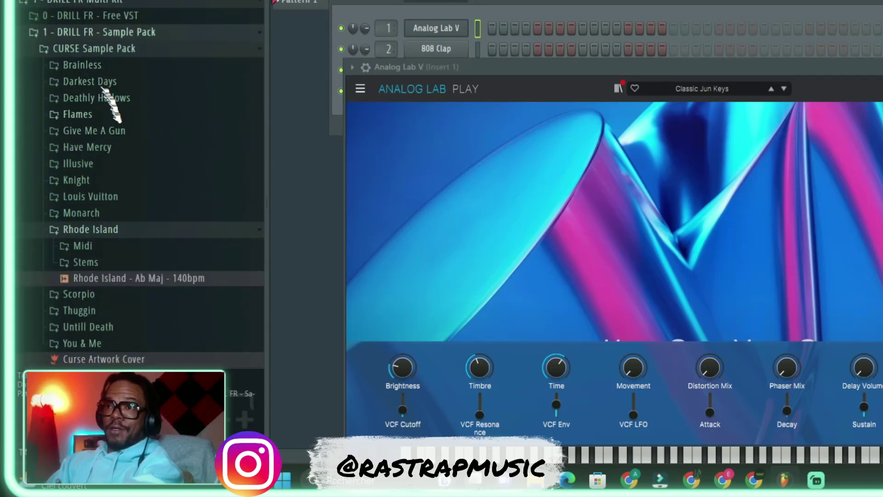
scroll(110, 108, down, 3)
click(101, 129)
click(97, 177)
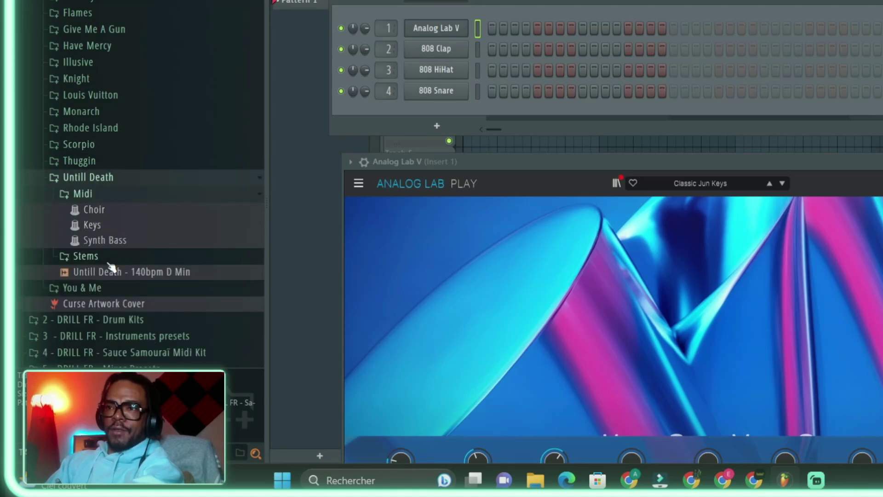
drag(105, 273, 110, 278)
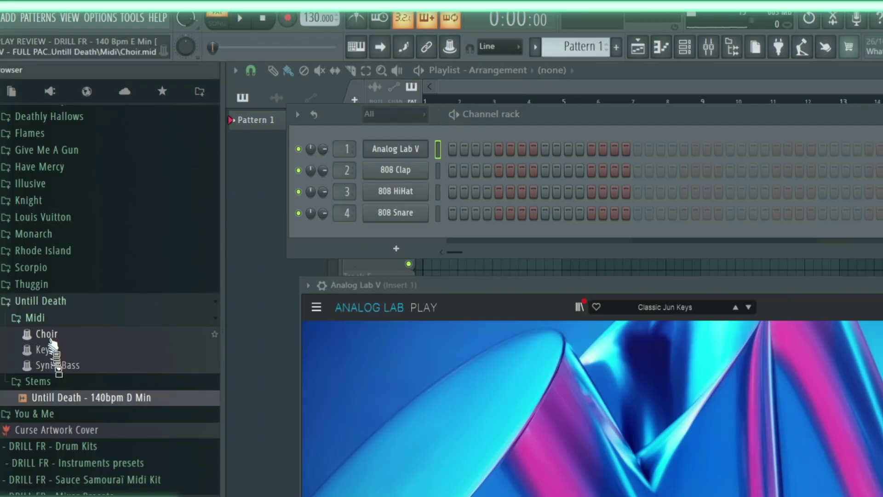
drag(94, 210, 431, 45)
drag(405, 148, 405, 148)
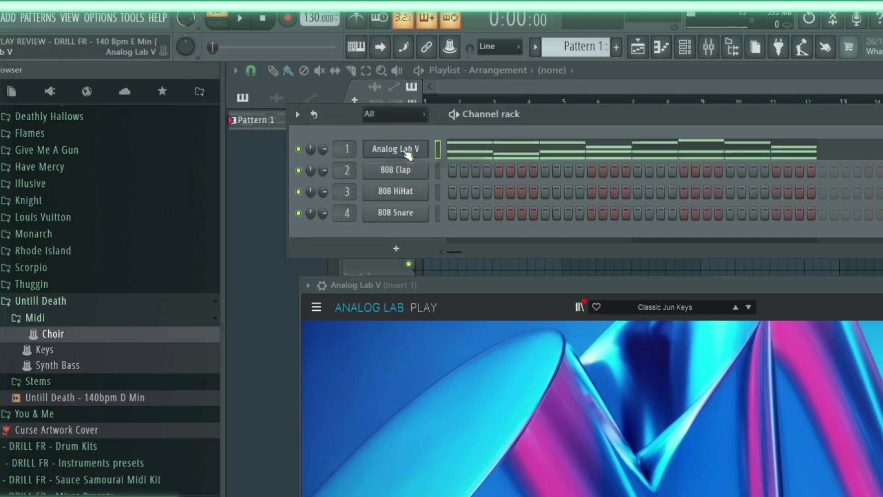
Select the two bars of Analog Lab V chords in the piano roll and duplicate them into bars 3 and 4
click(469, 155)
drag(530, 106, 97, 110)
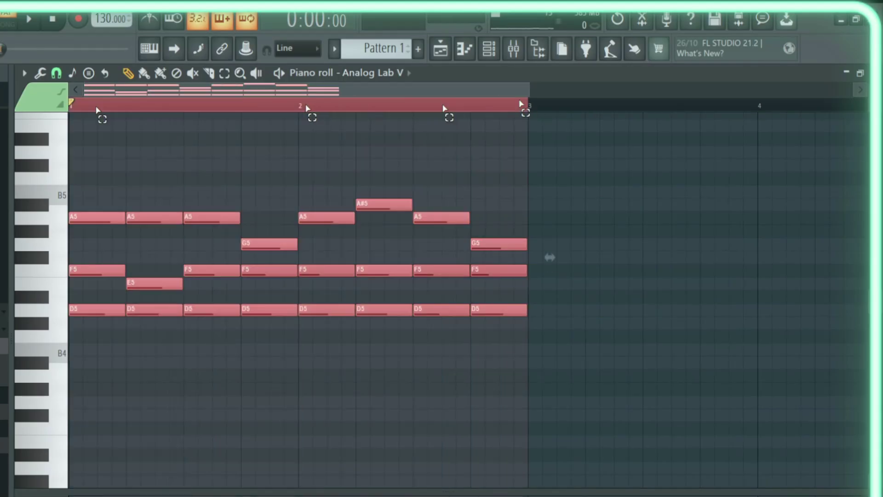
key(ctrl+b)
Load the Astral Sweep Pad preset from the Pad category in the Analog Lab V plugin
key(F6)
click(104, 77)
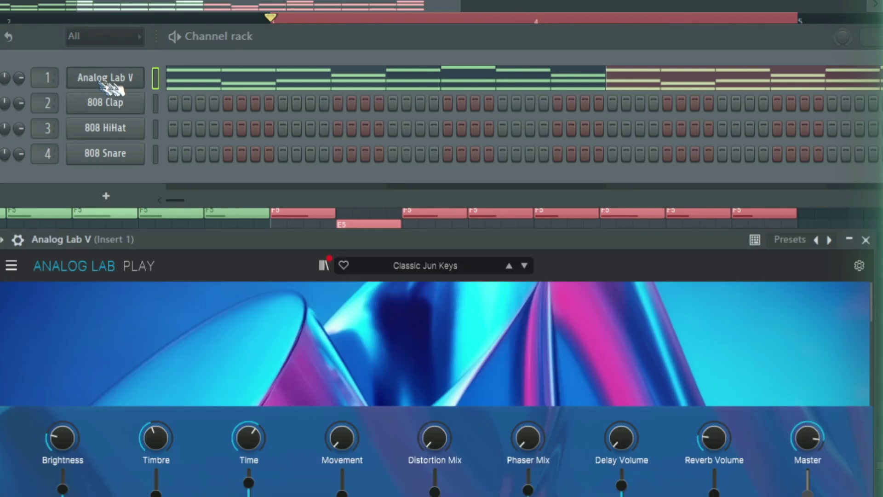
drag(357, 251, 351, 69)
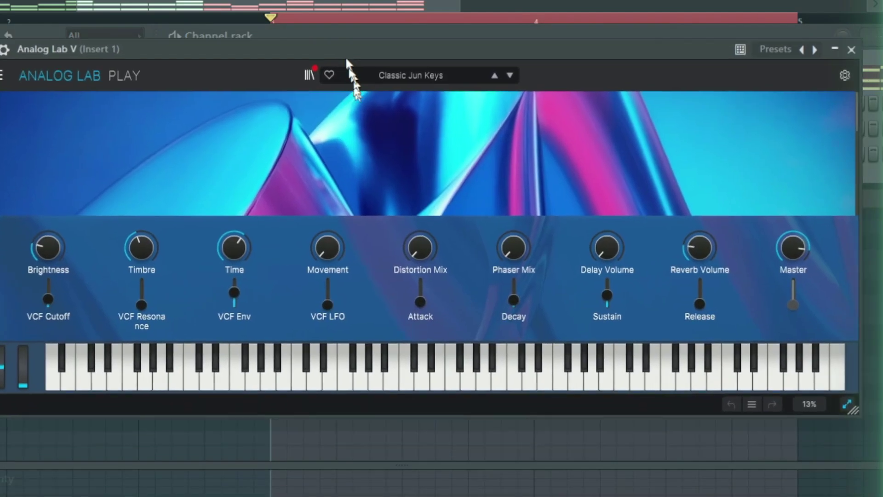
click(396, 78)
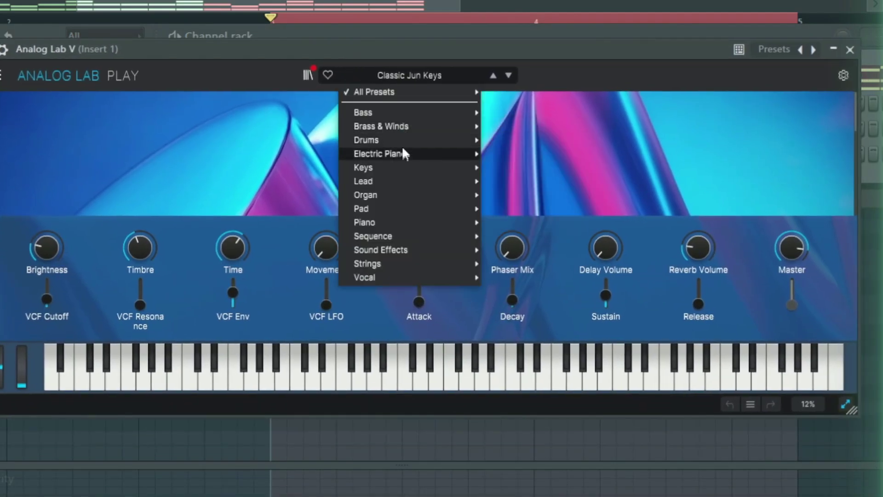
mouse_move(385, 184)
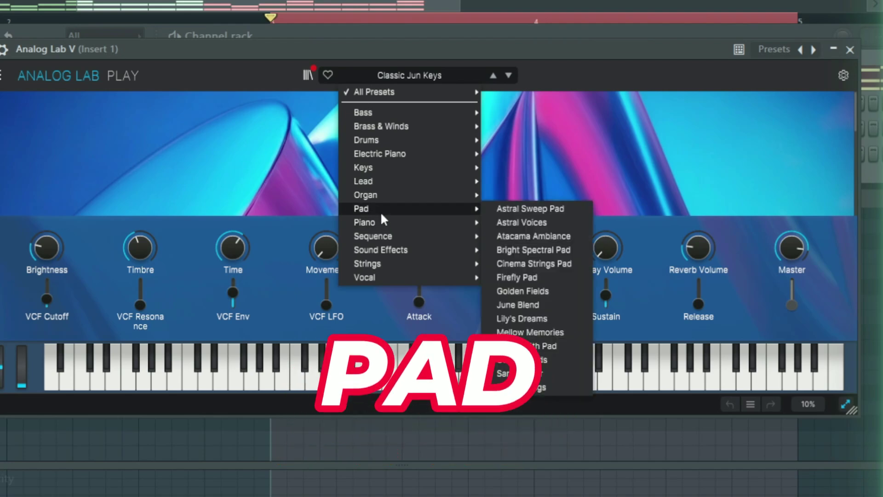
mouse_move(448, 209)
click(506, 210)
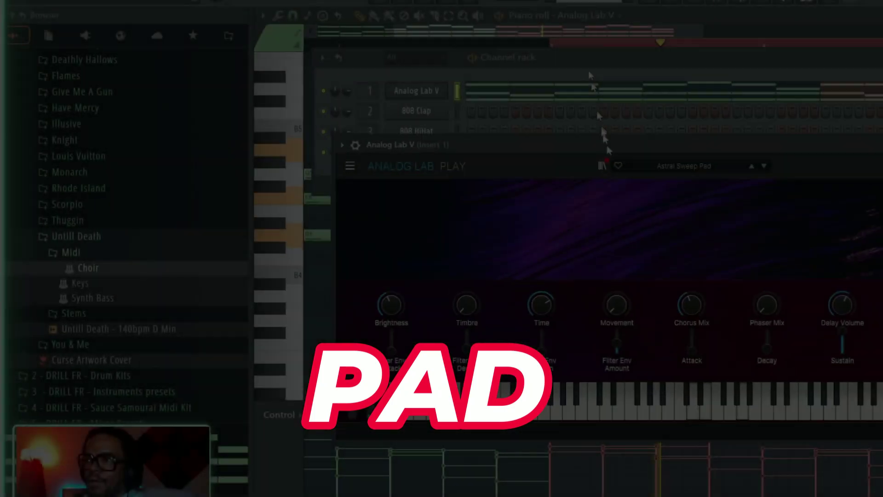
Move the plugin window clear of the channel list and raise the Analog Lab V channel's volume
drag(608, 150, 539, 104)
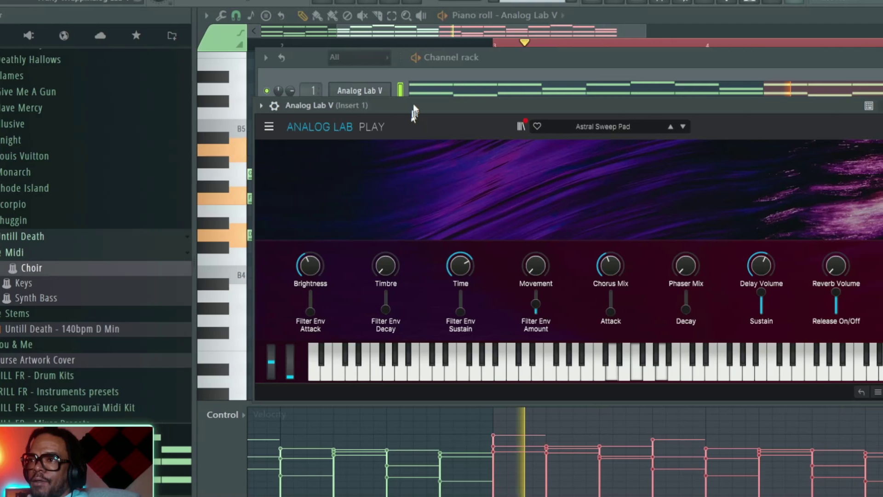
drag(433, 109, 440, 142)
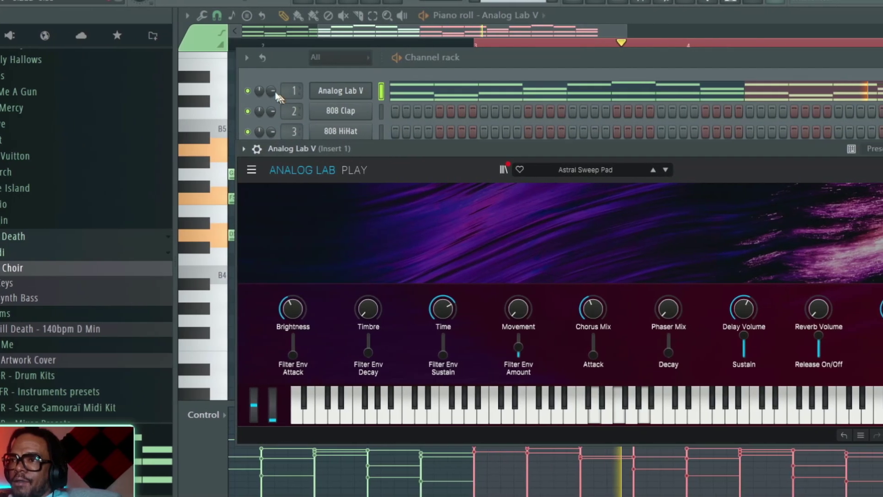
click(276, 94)
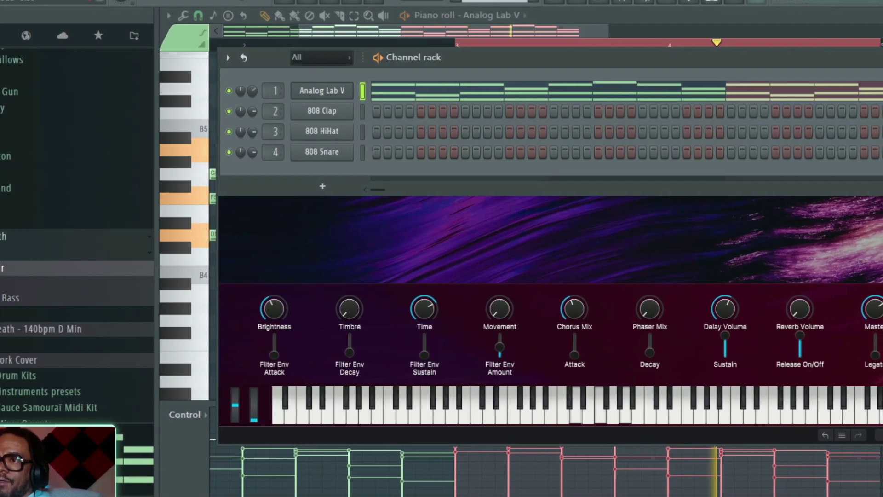
click(647, 208)
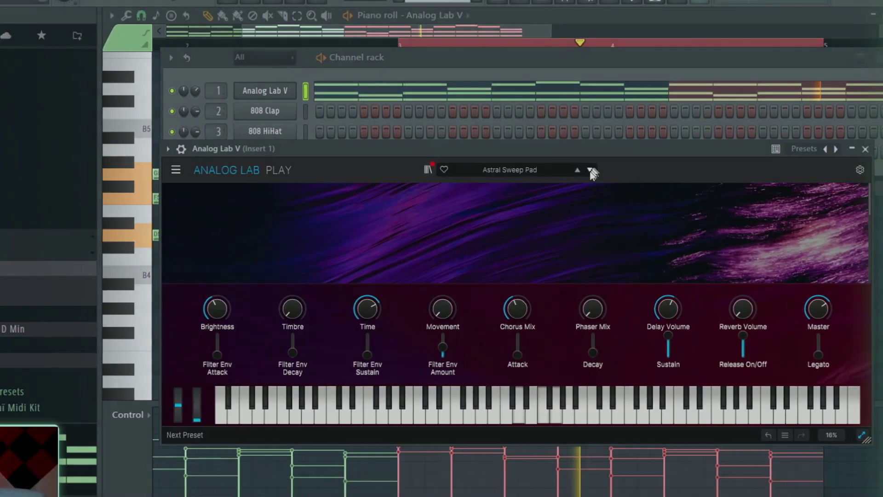
Audition further pad presets, including Atacama Ambiance and Firefly Pad, and reset the Analog Lab V channel's volume
click(590, 171)
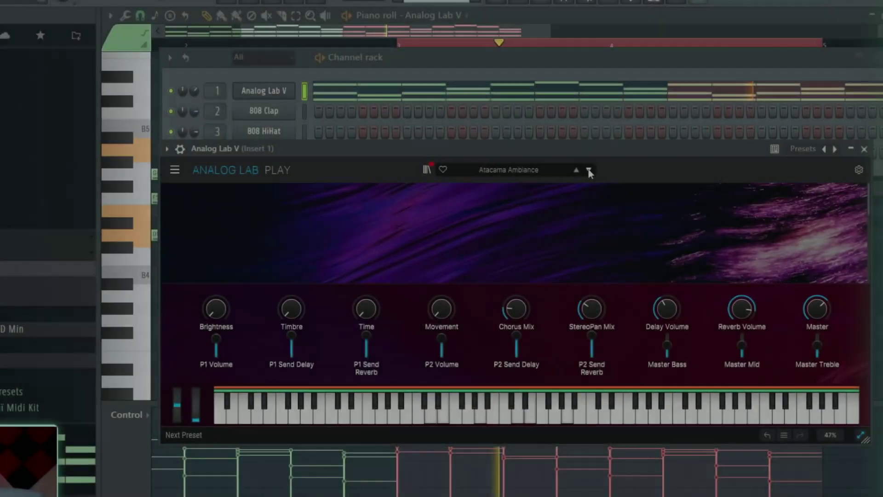
right_click(208, 91)
key(Escape)
click(395, 200)
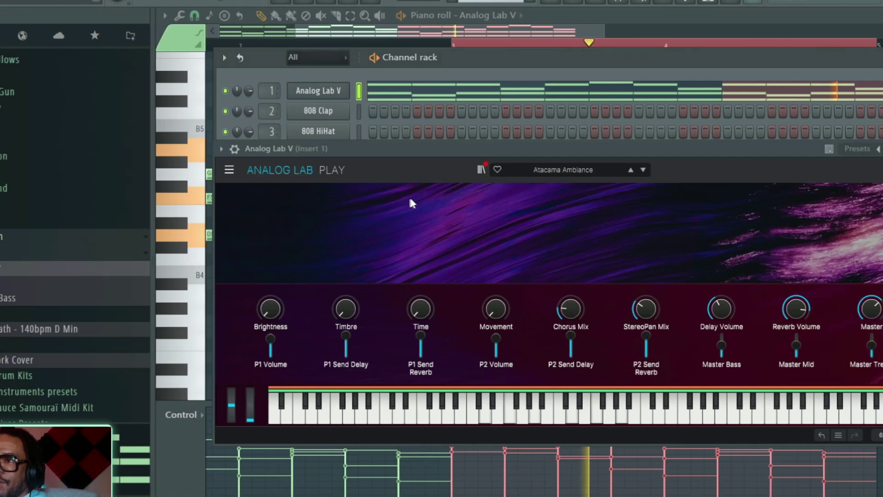
drag(517, 149, 516, 128)
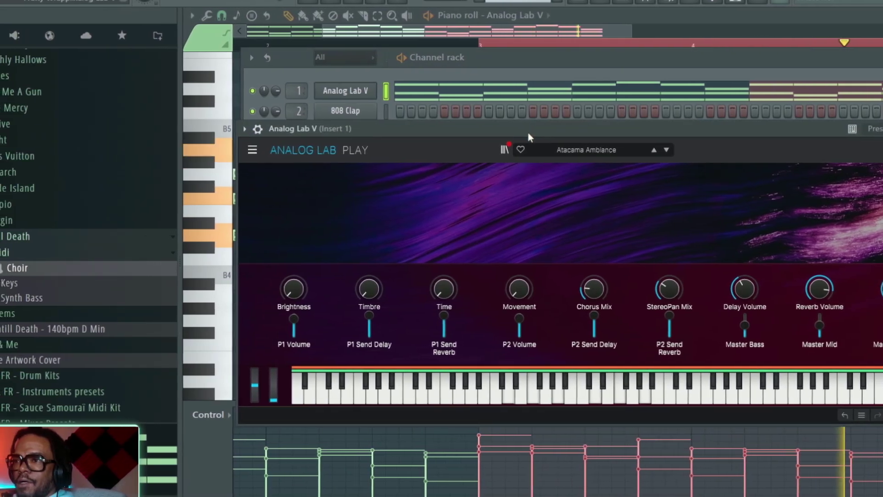
click(680, 156)
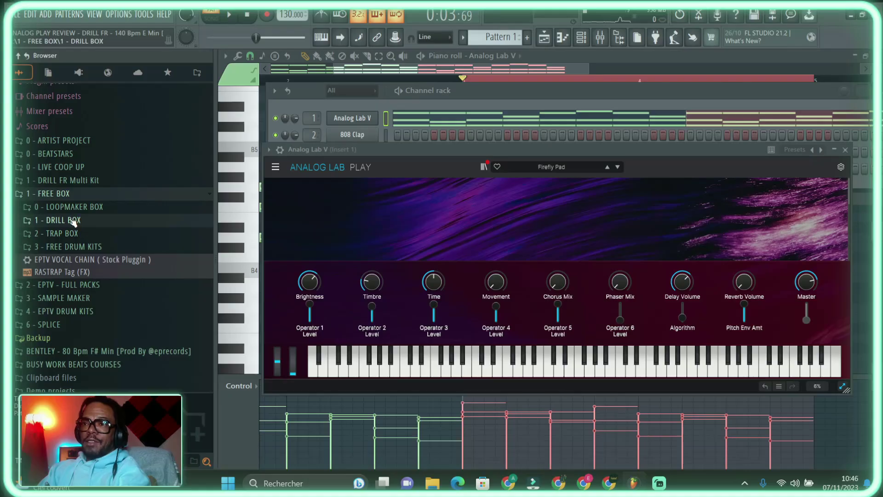
Audition the Drill Box Analog Play choir presets on channel 1, settle on Choir - Voice & Strings and raise its volume
click(74, 221)
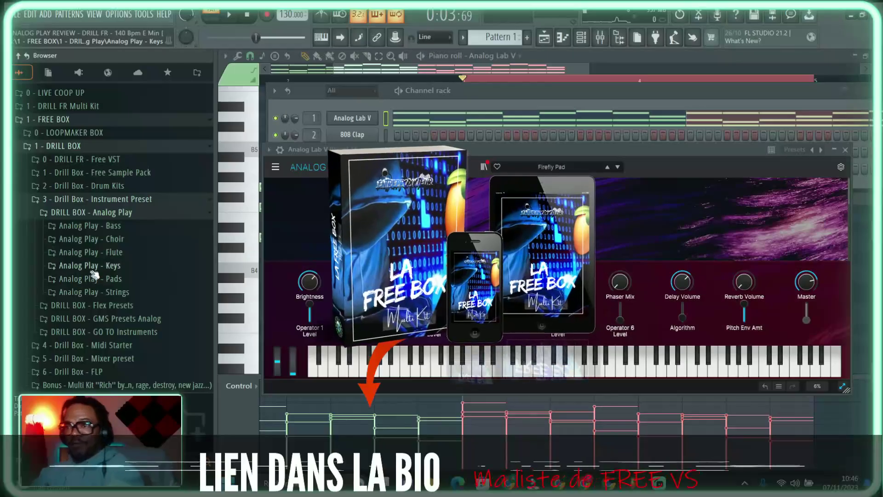
click(110, 239)
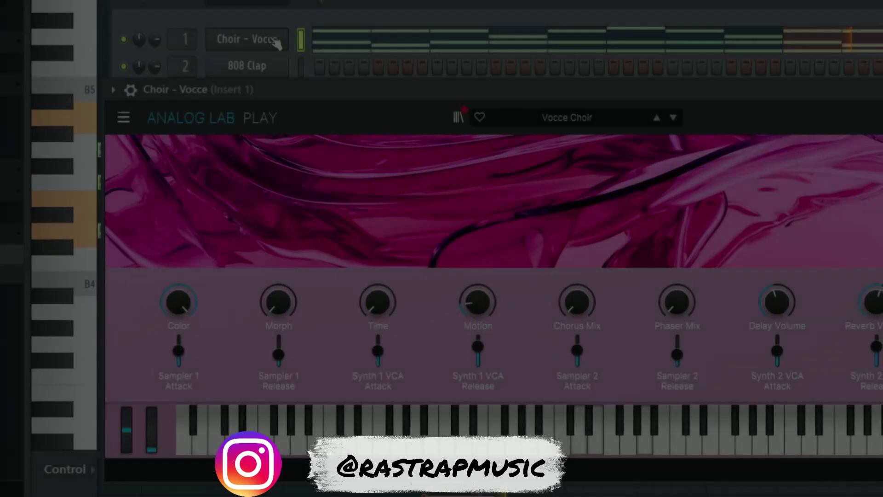
drag(152, 244, 212, 38)
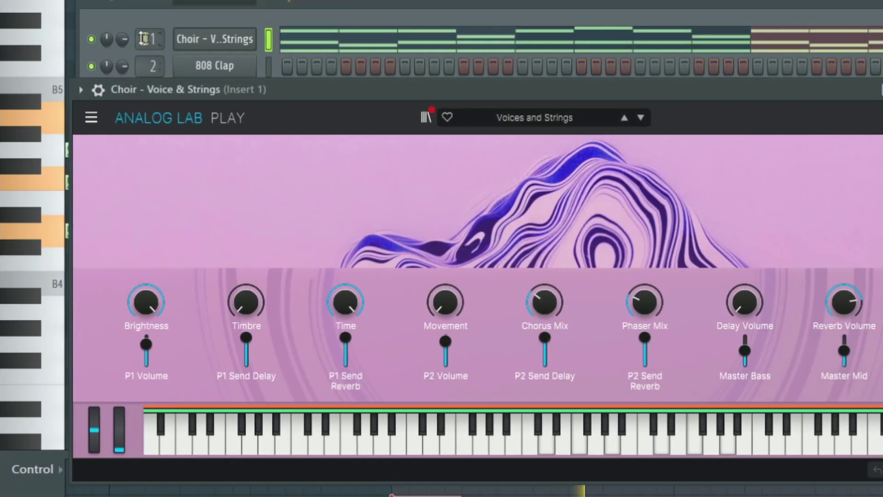
click(122, 38)
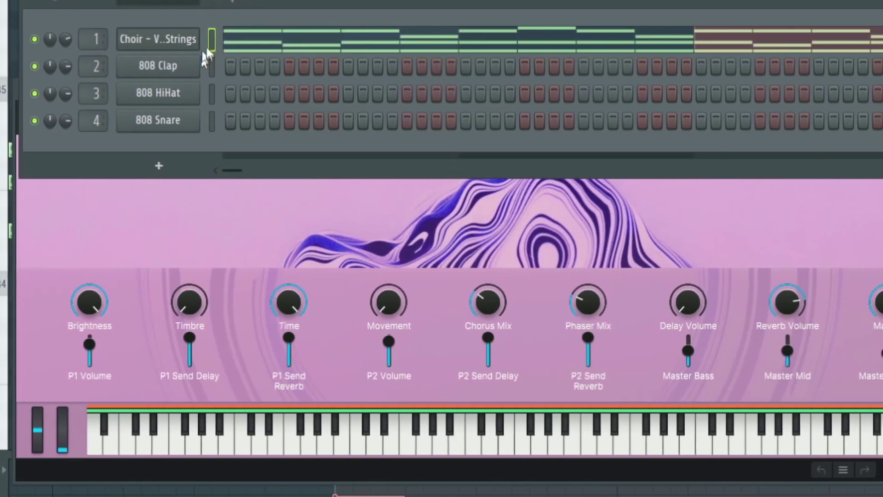
Copy the choir chords to the 808 Clap channel and replace its instrument with the Pad - Astral Voice preset
click(211, 66)
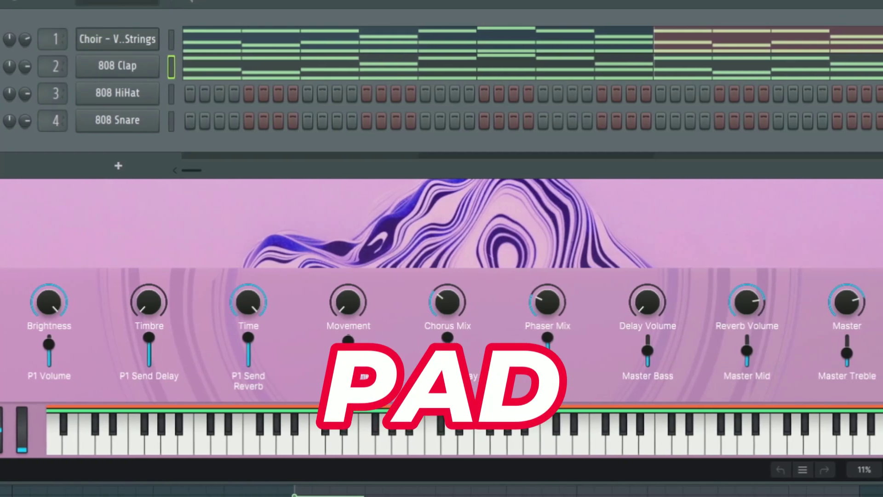
drag(112, 125, 122, 66)
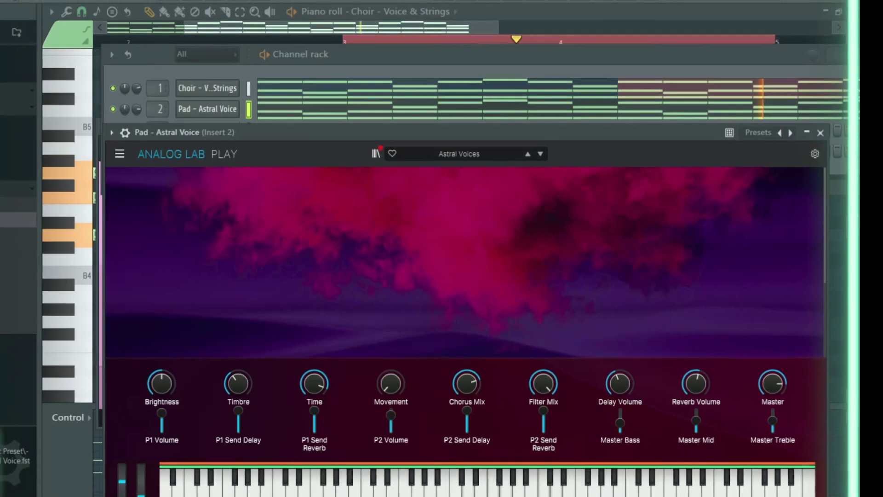
key(F6)
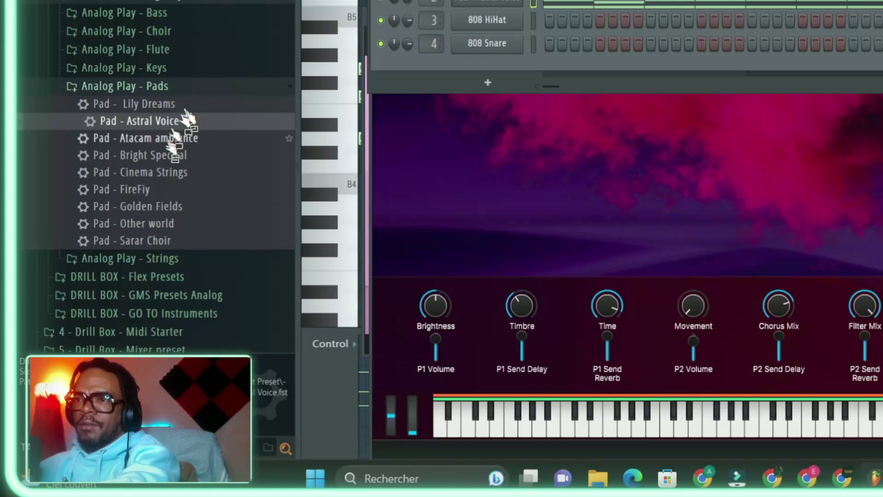
Audition the Atacam ambiance, Bright Spectral, Cinema Strings, FireFly and Golden Fields pads on channel 2 and settle on Cinema Strings
click(160, 140)
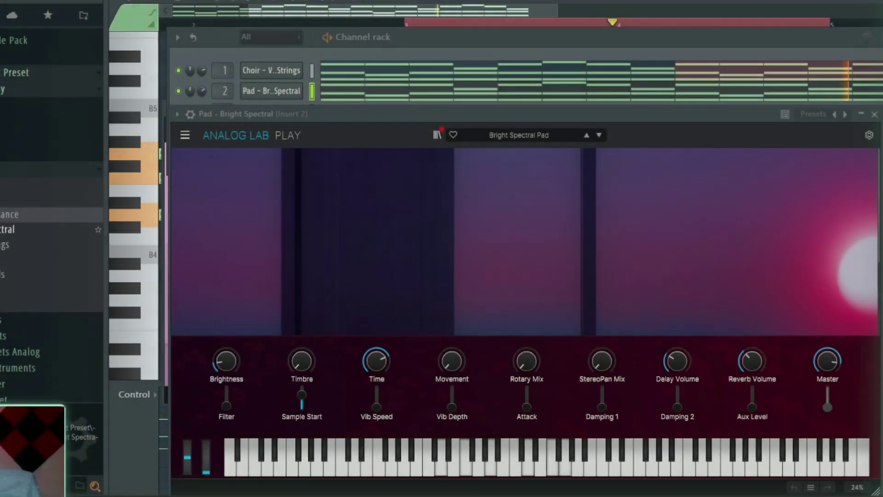
click(2, 246)
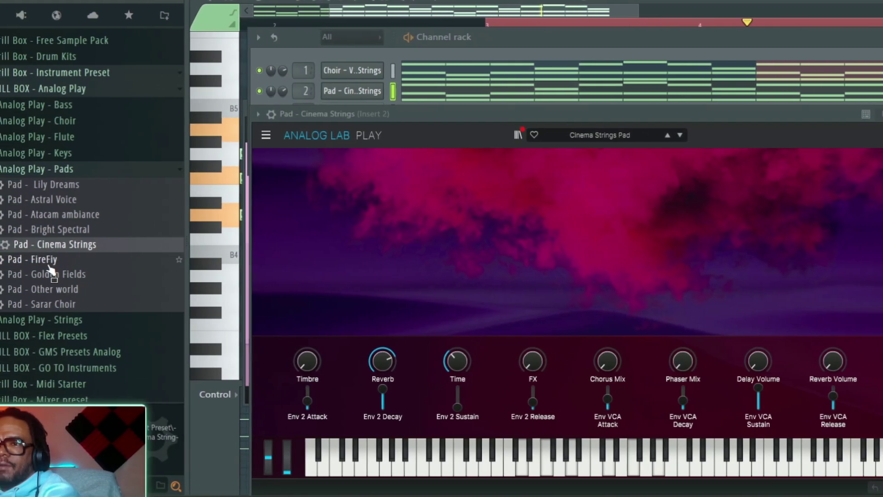
click(60, 265)
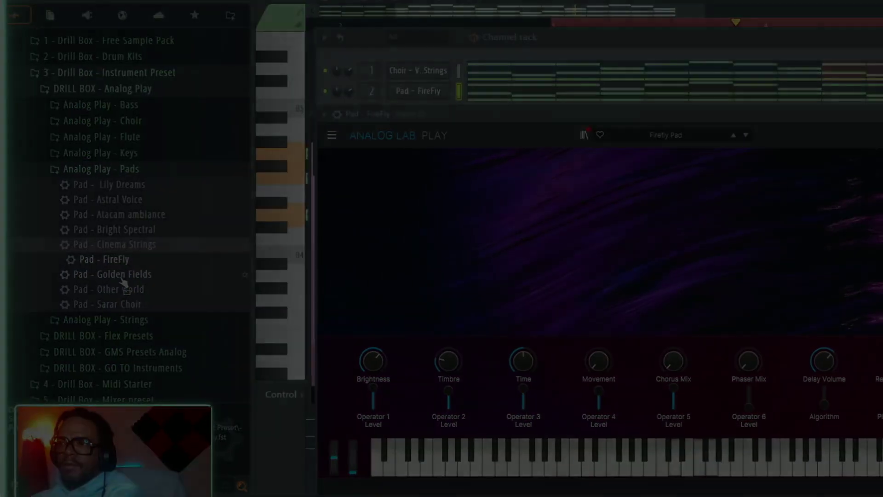
click(124, 274)
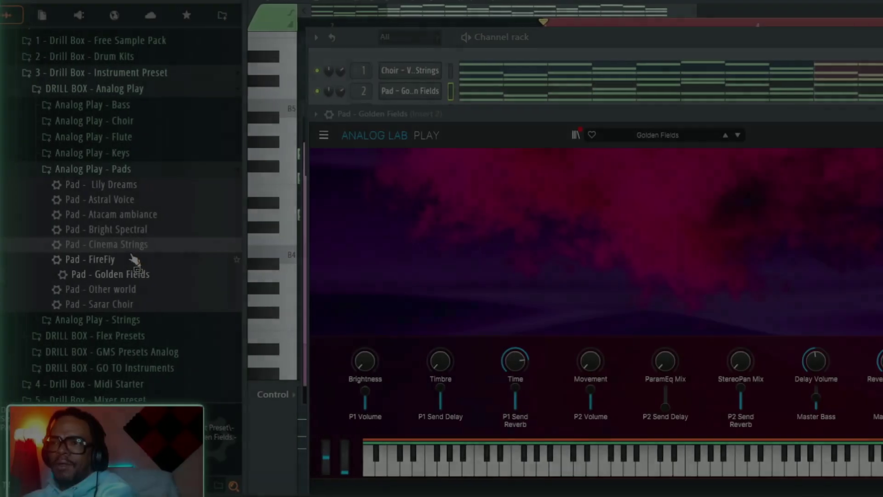
click(113, 229)
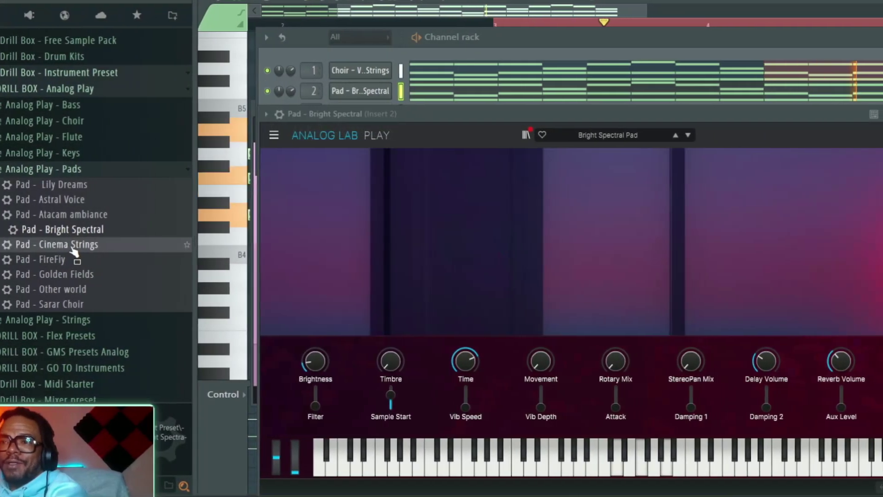
click(65, 246)
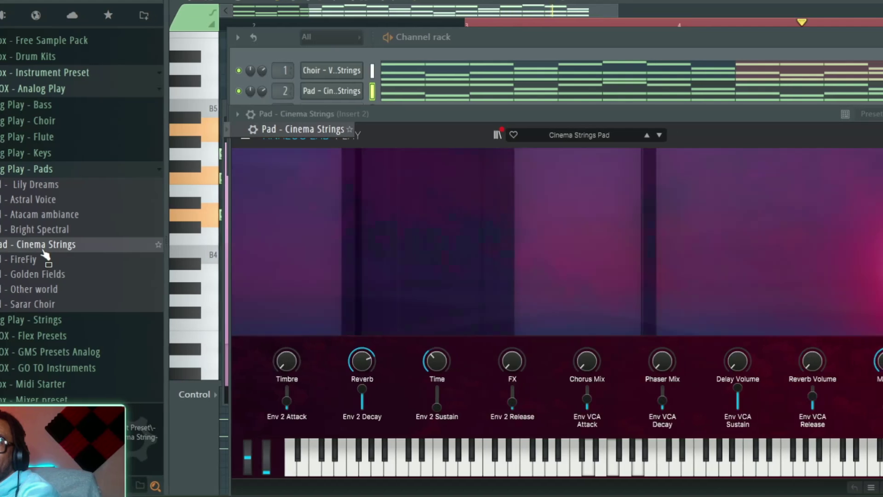
Adjust the volume of the Pad - Cinema Strings channel in the channel rack
click(364, 90)
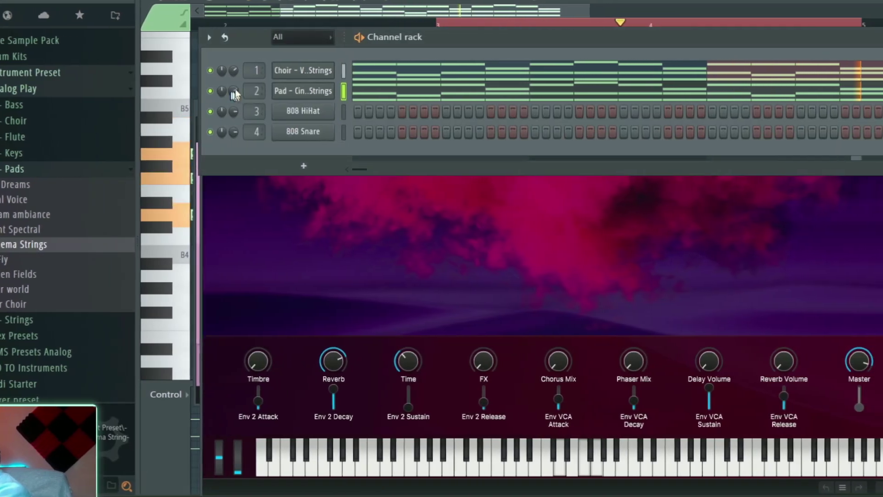
right_click(255, 91)
click(236, 94)
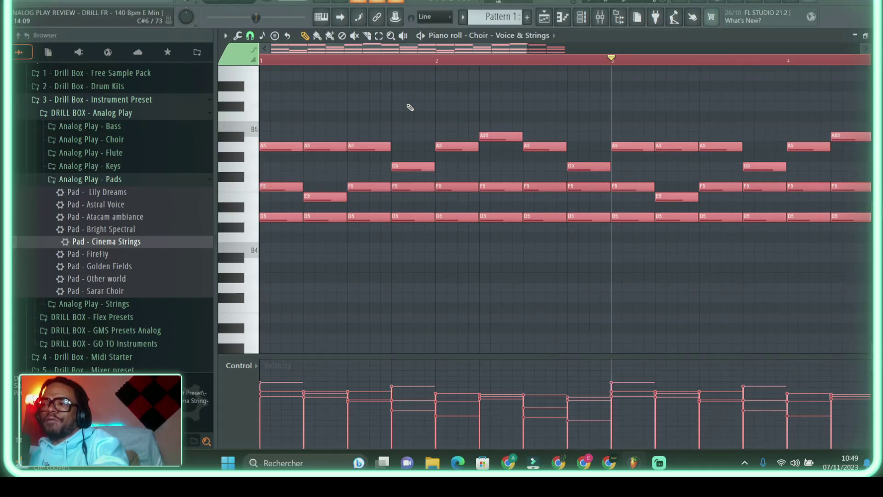
Transpose all Choir - Voice & Strings notes down one octave and play back the result
key(ctrl+Down)
key(space)
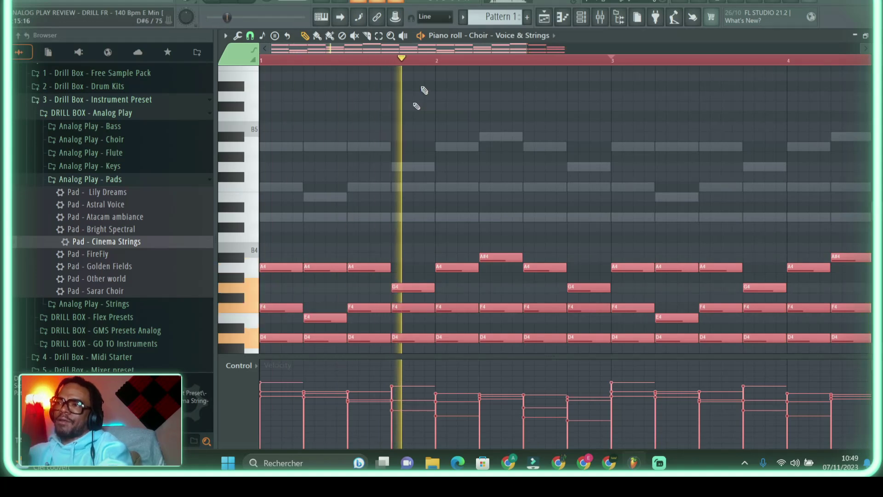
key(space)
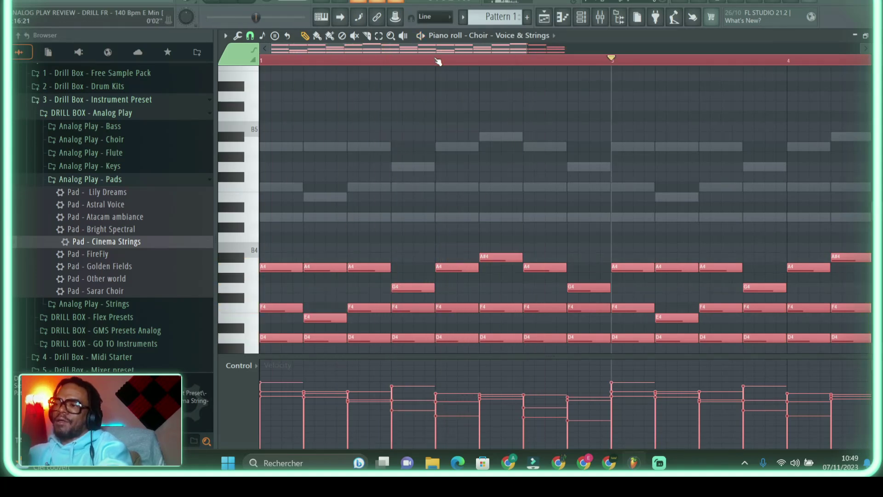
Transpose all Choir - Voice & Strings notes back up one octave and listen to the result
key(ctrl+Up)
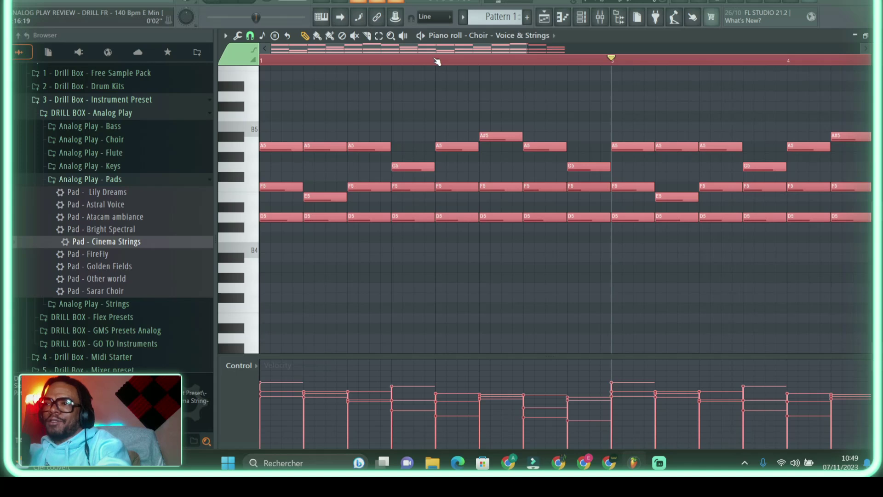
key(space)
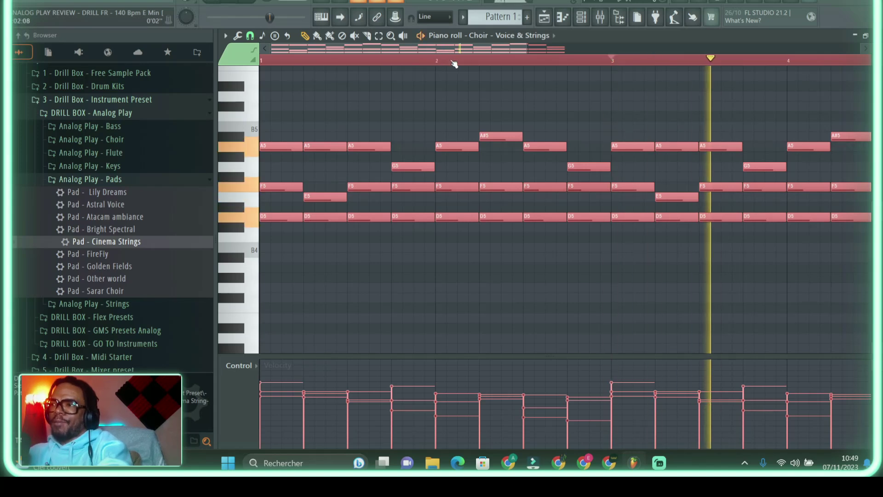
scroll(472, 63, down, 2)
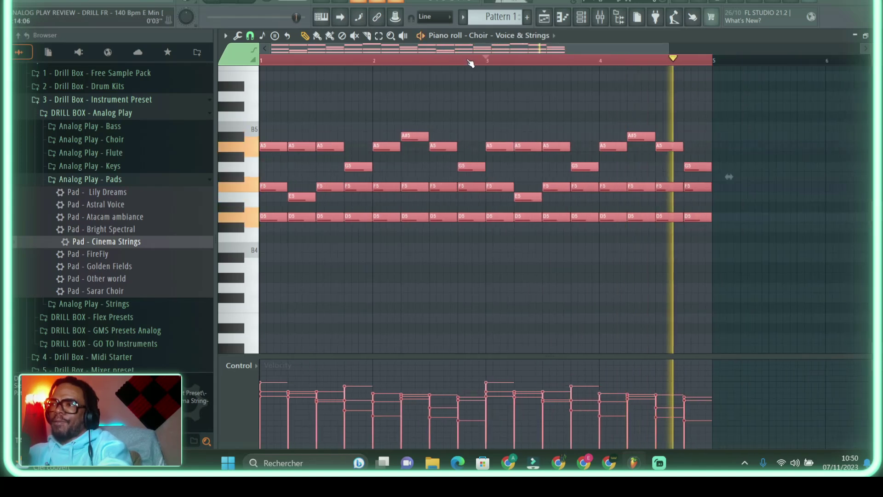
key(space)
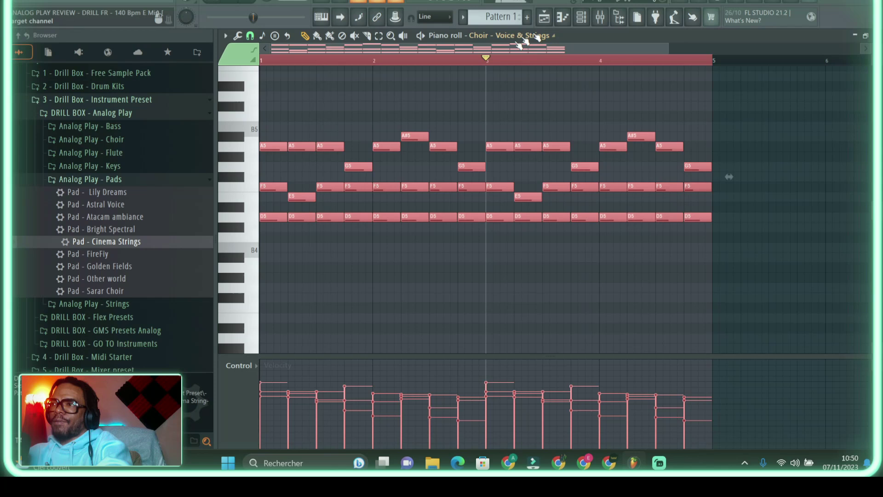
Replace the 808 HiHat instrument with the Keys - Book Of Memories preset and paste the choir chords into that channel
click(581, 21)
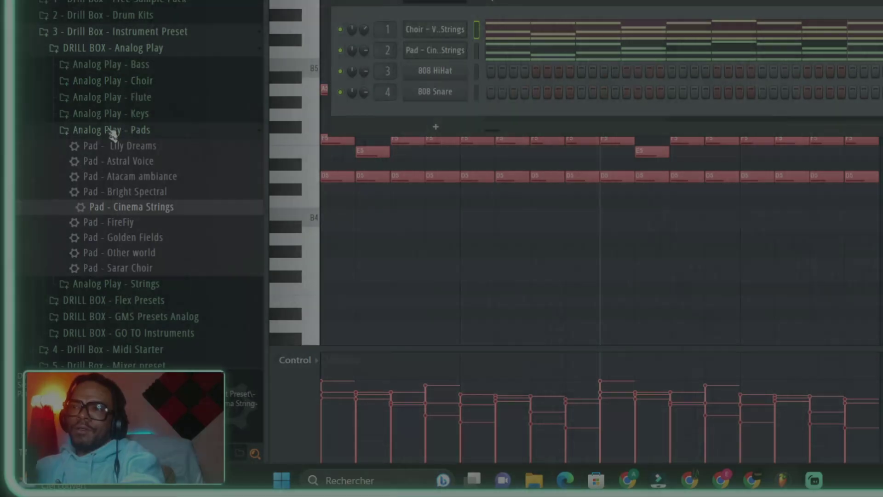
click(113, 131)
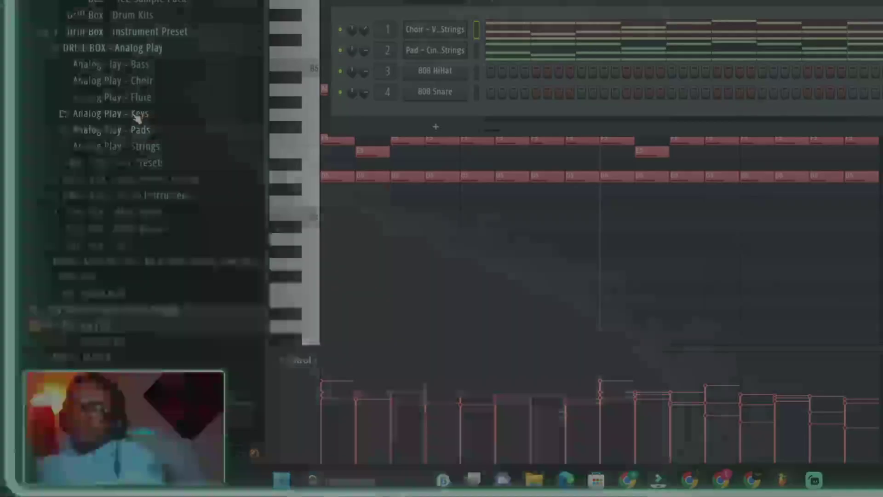
click(138, 115)
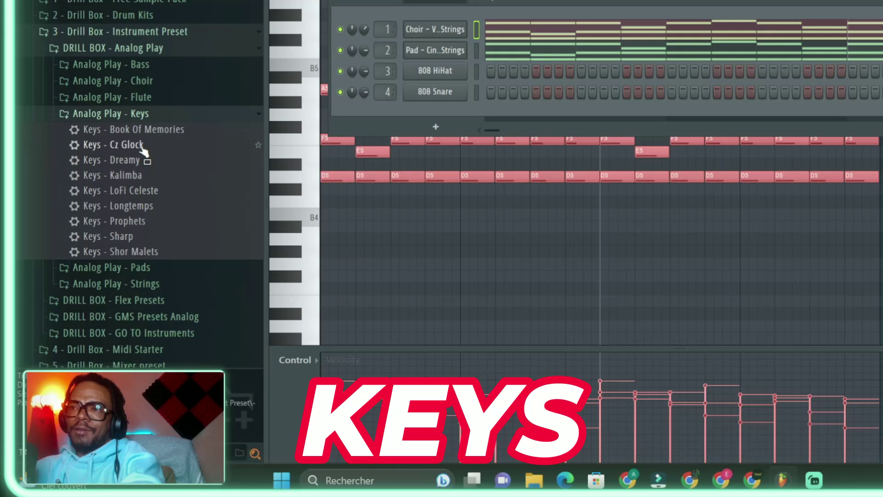
drag(141, 130, 509, 138)
drag(463, 78, 455, 69)
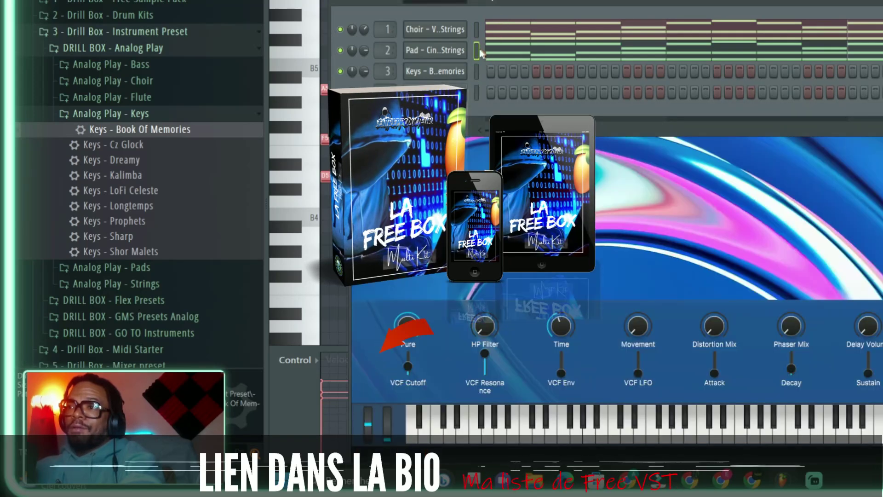
click(477, 70)
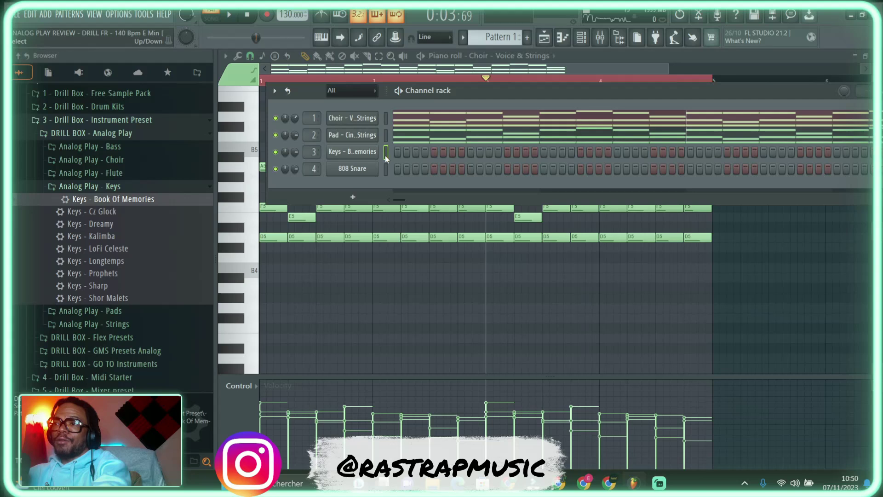
key(ctrl+v)
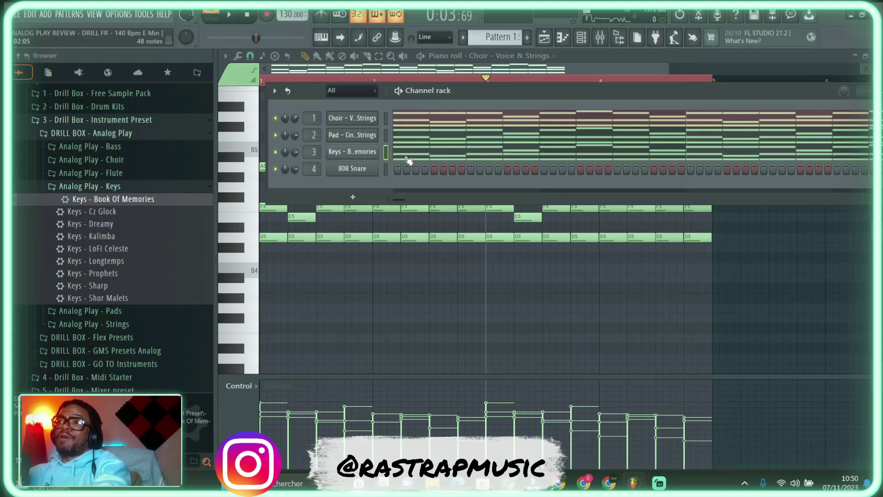
Strum the Keys - Book Of Memories chords with Chop chords enabled, and randomize the note levels with Bipolar on
click(406, 157)
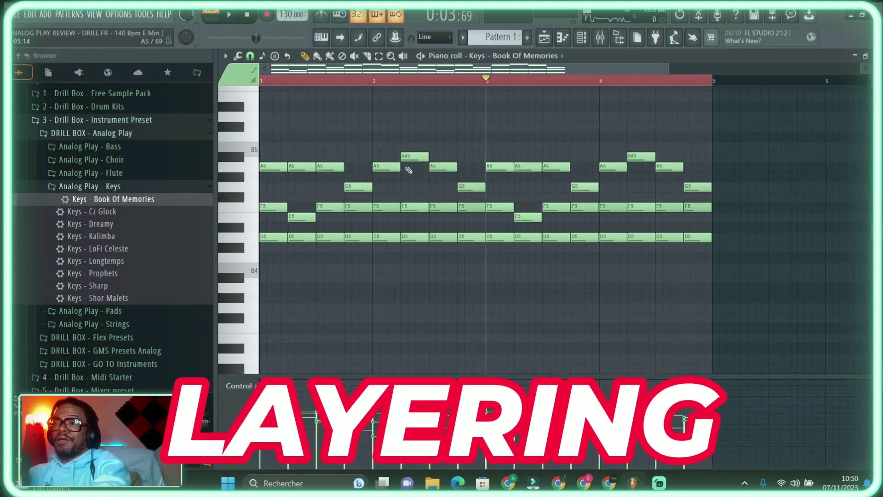
key(alt+s)
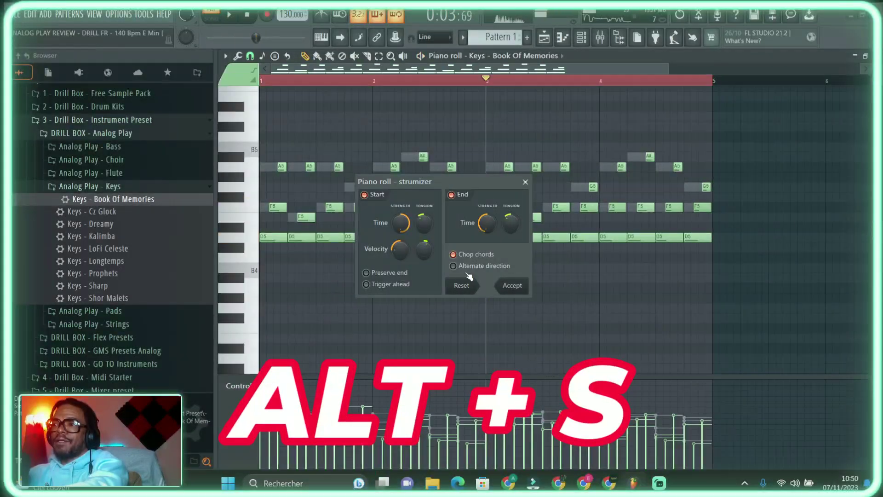
click(511, 287)
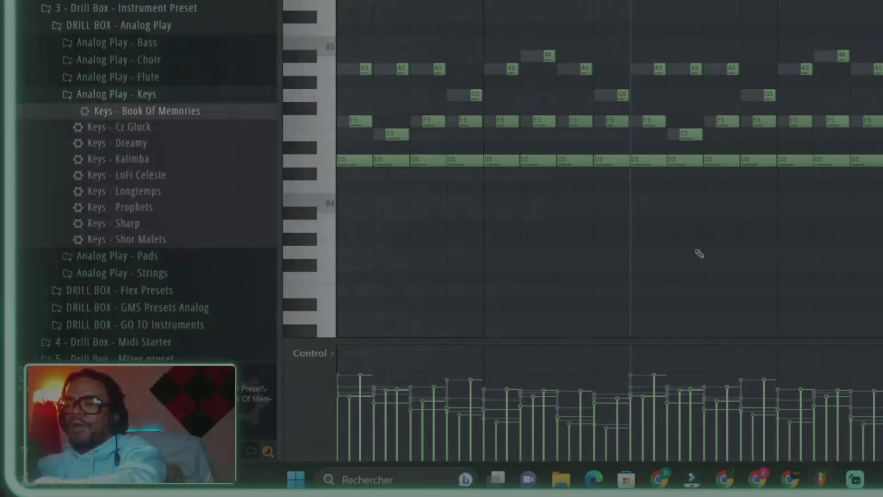
key(alt+r)
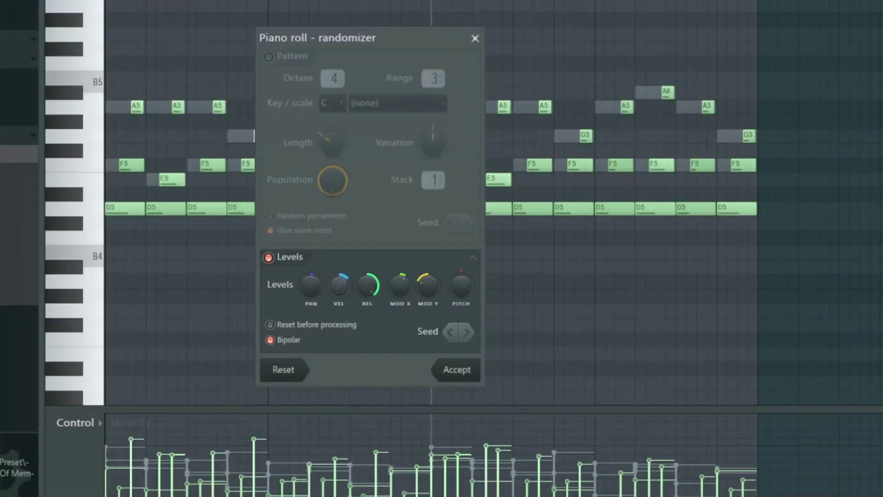
click(462, 375)
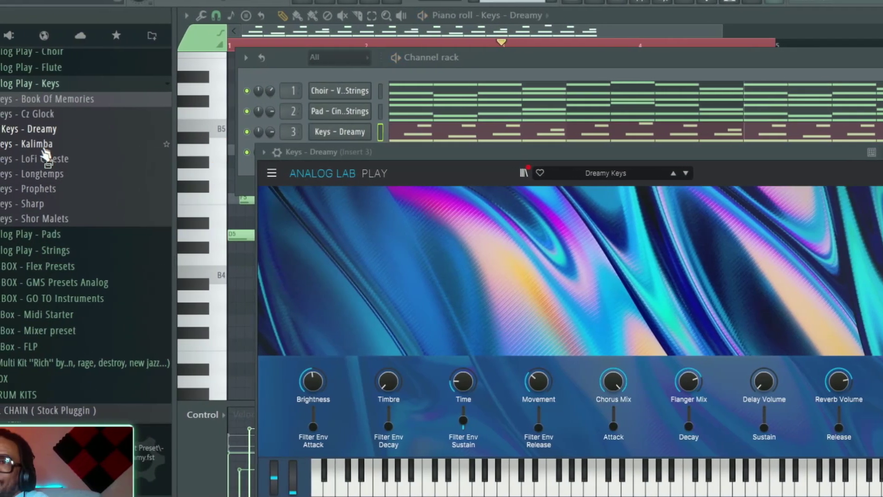
Audition the Kalimba, Longtemps and Sharp keys presets on channel 3
click(44, 145)
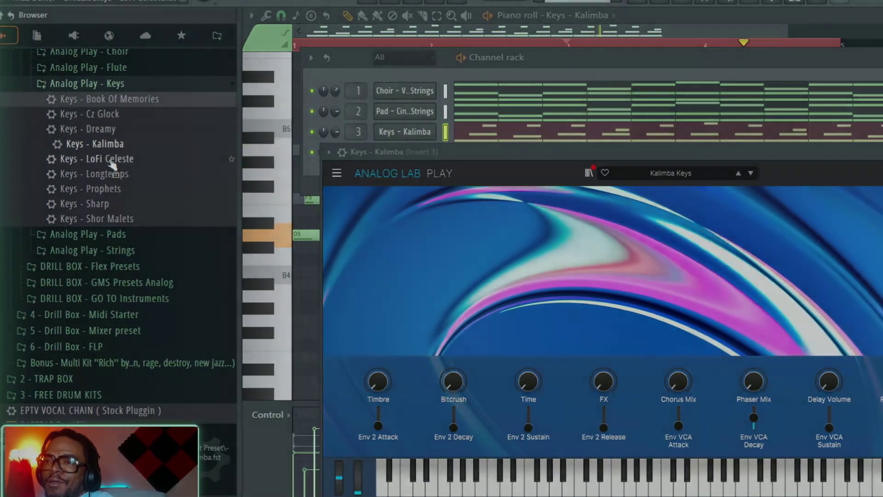
click(79, 175)
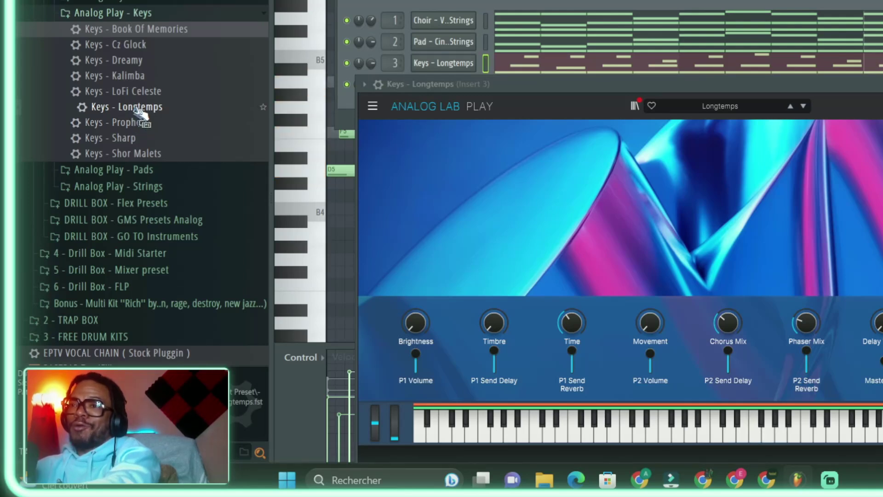
click(131, 138)
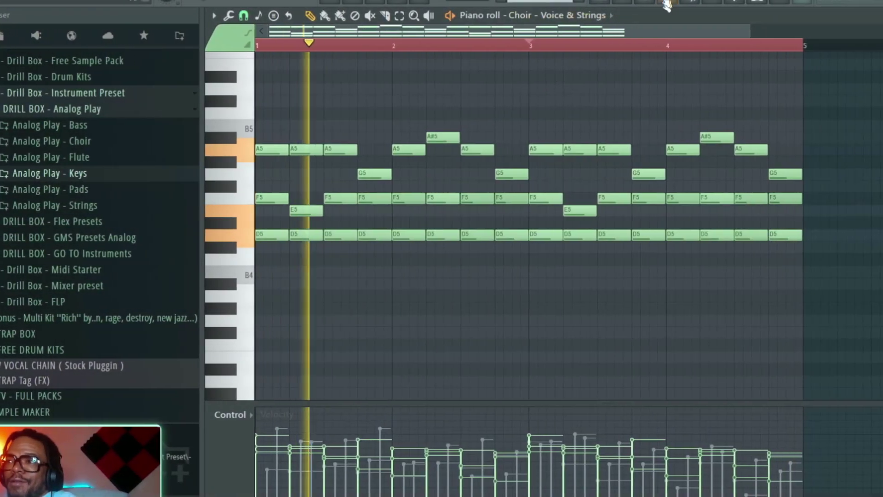
Put the Untill Death Keys MIDI from the CURSE Sample Pack on the 808 Snare channel and play it back
click(667, 3)
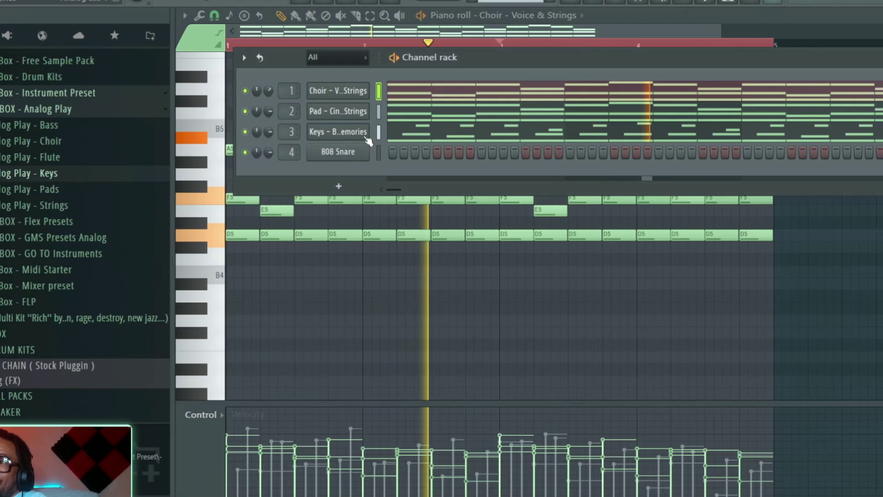
key(space)
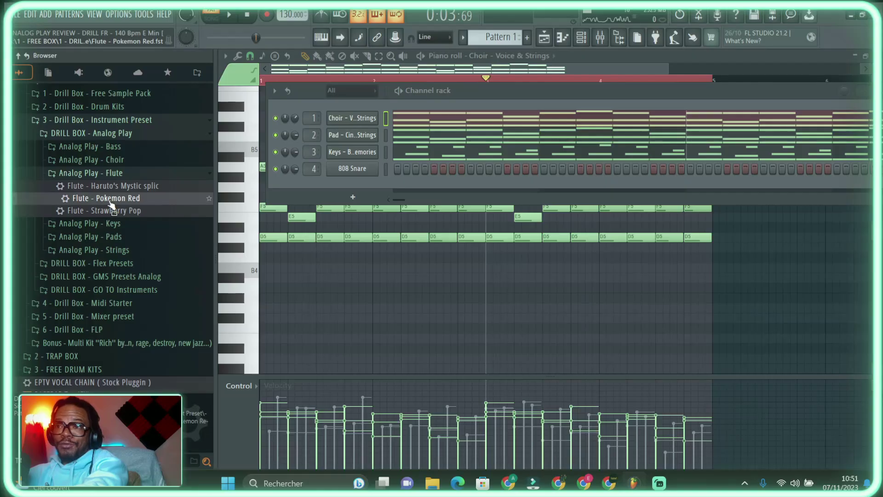
scroll(111, 209, up, 10)
click(57, 188)
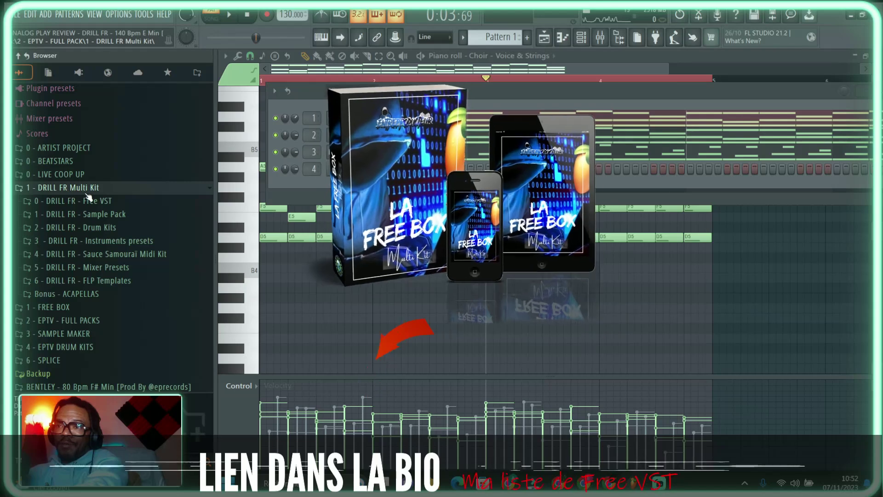
click(94, 216)
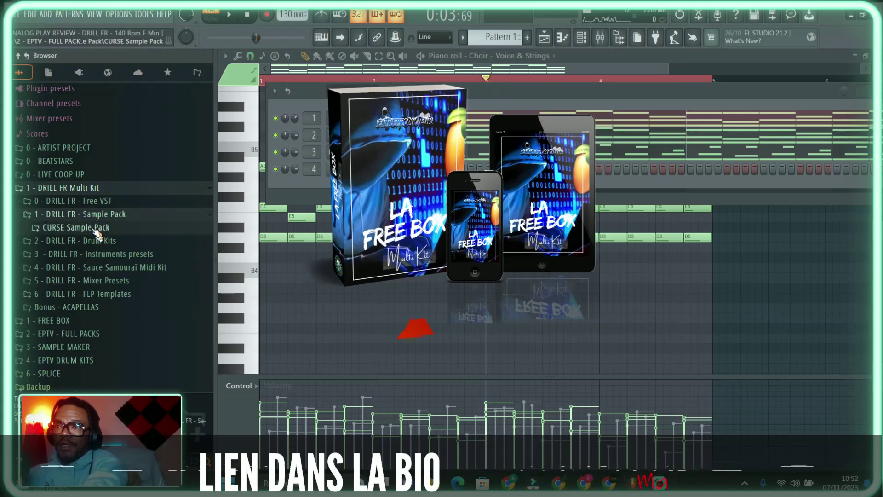
click(94, 228)
key(space)
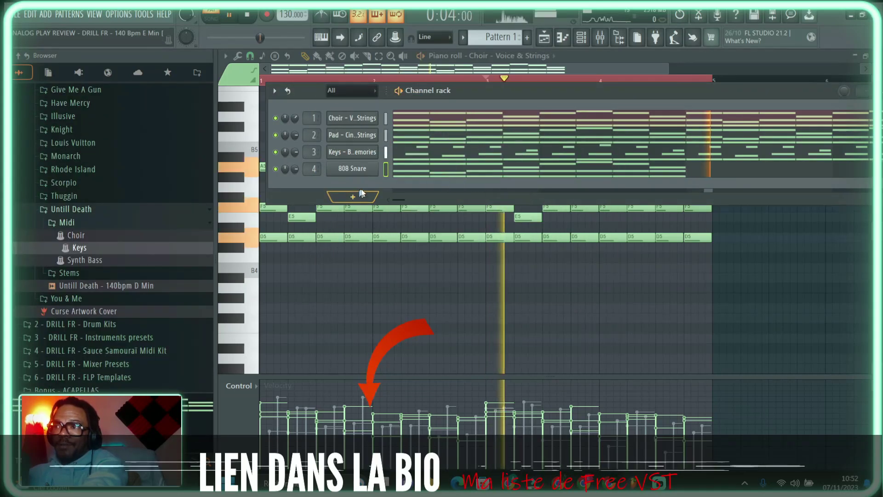
key(space)
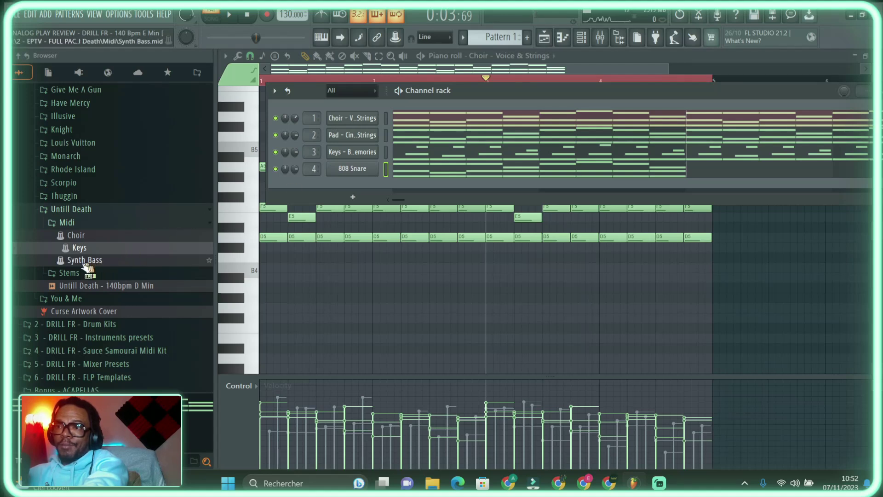
Import the Untill Death Synth Bass MIDI as a new channel and delete that channel
drag(85, 263, 170, 264)
drag(350, 186, 347, 191)
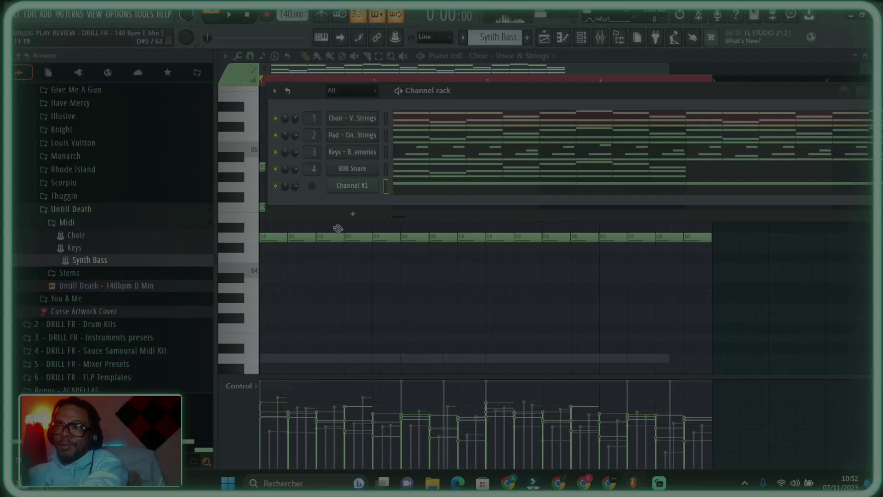
right_click(352, 185)
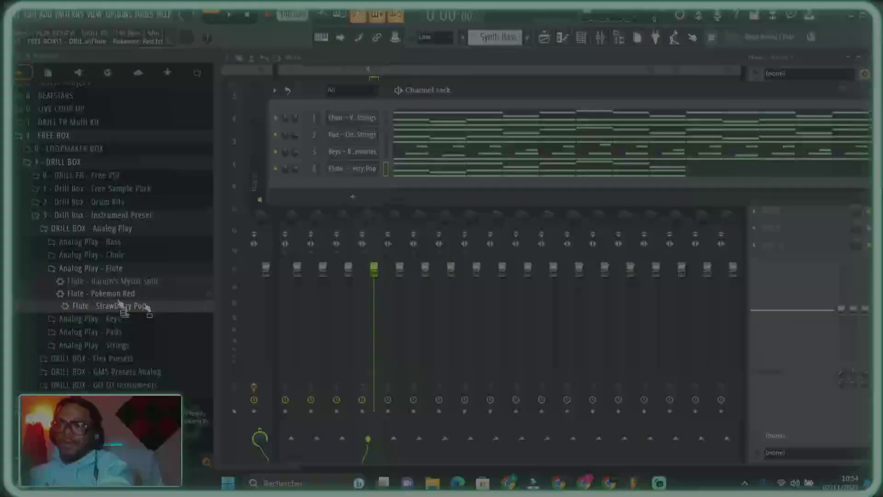
Replace the 808 Snare instrument with the Flute - StrawBerry Pop preset, listen to it soloed, and open its notes
drag(118, 306, 348, 175)
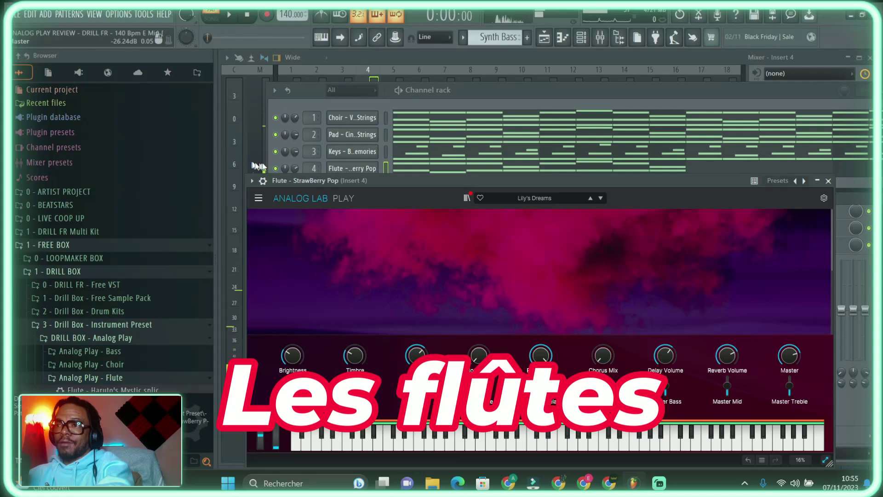
click(281, 171)
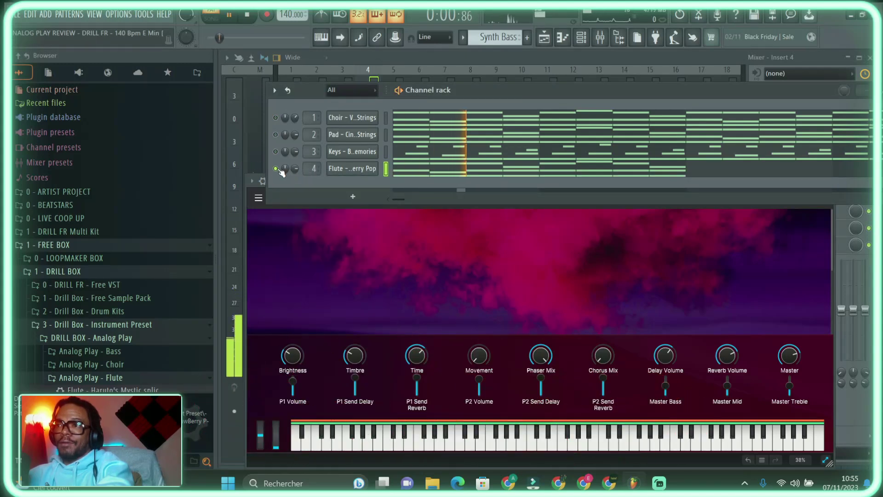
click(446, 174)
key(space)
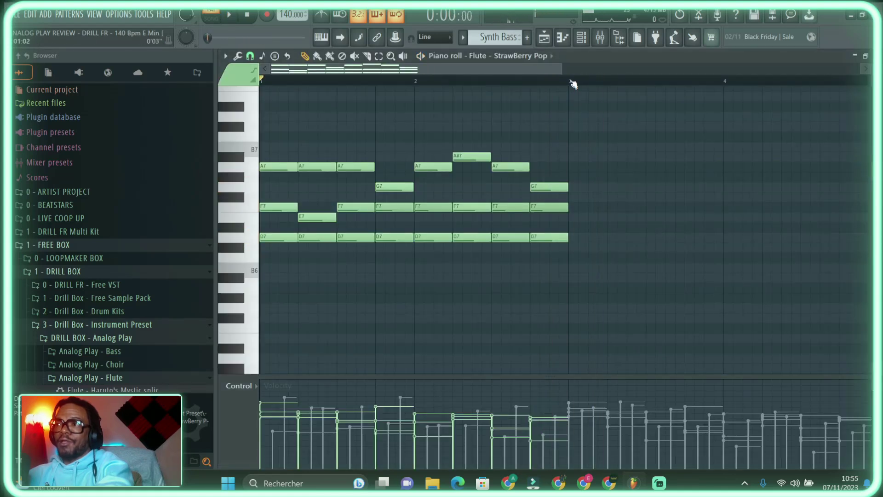
Duplicate the first two bars of the flute notes into bars 3 and 4, and transpose all notes down one octave
drag(574, 84, 261, 83)
key(ctrl+b)
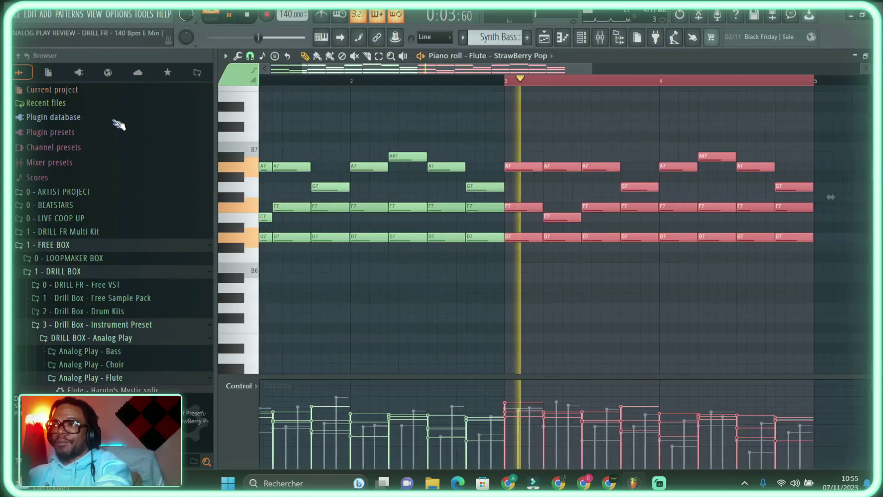
key(ctrl+a)
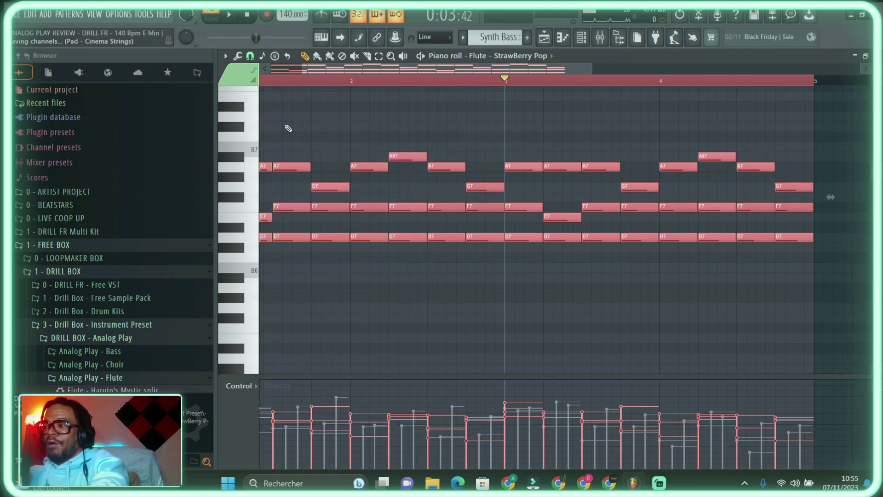
key(ctrl+Down)
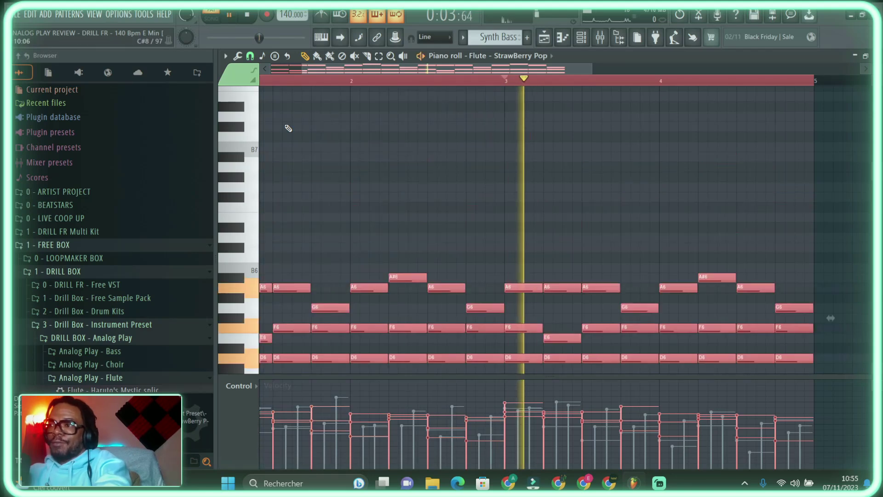
key(space)
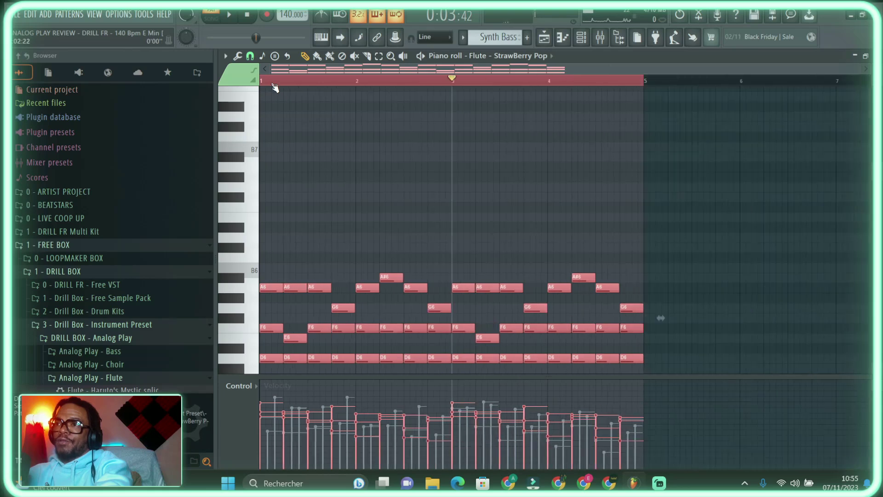
Delete all the D6 notes from the Flute - StrawBerry Pop part
scroll(272, 87, down, 2)
scroll(375, 288, up, 3)
click(233, 269)
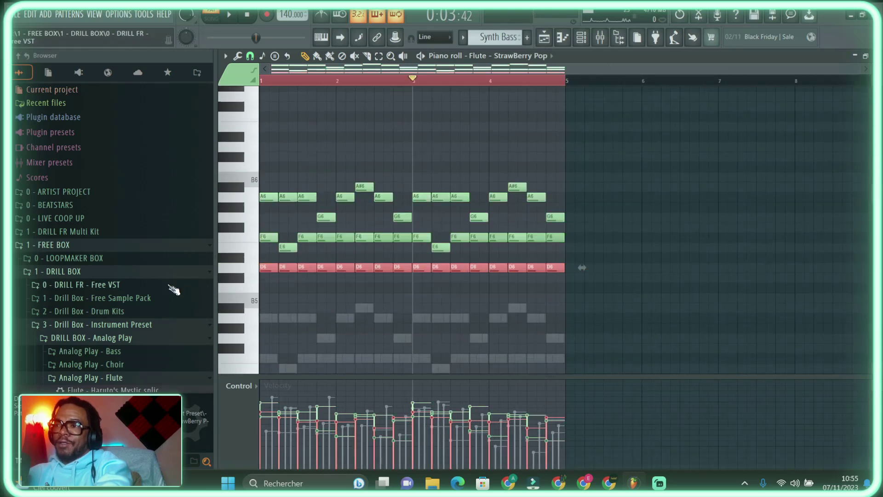
key(space)
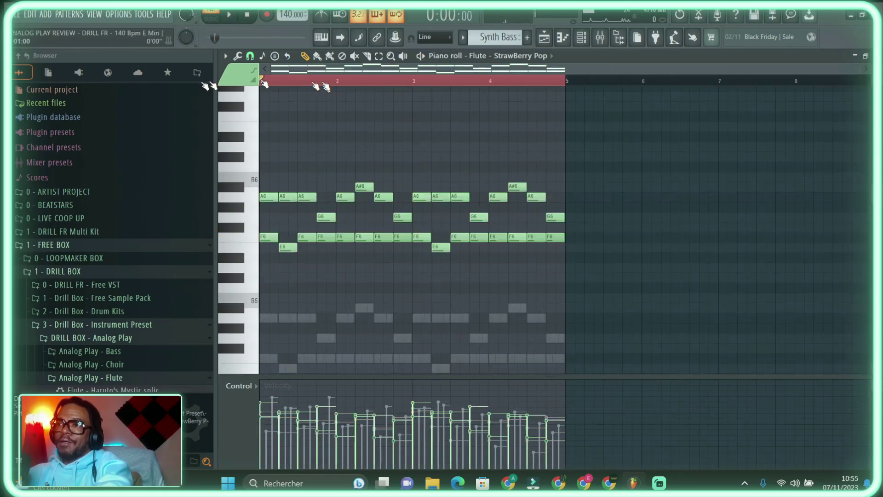
Strum the Flute - StrawBerry Pop notes with both Start and End strumming and Chop chords turned on
scroll(266, 82, up, 3)
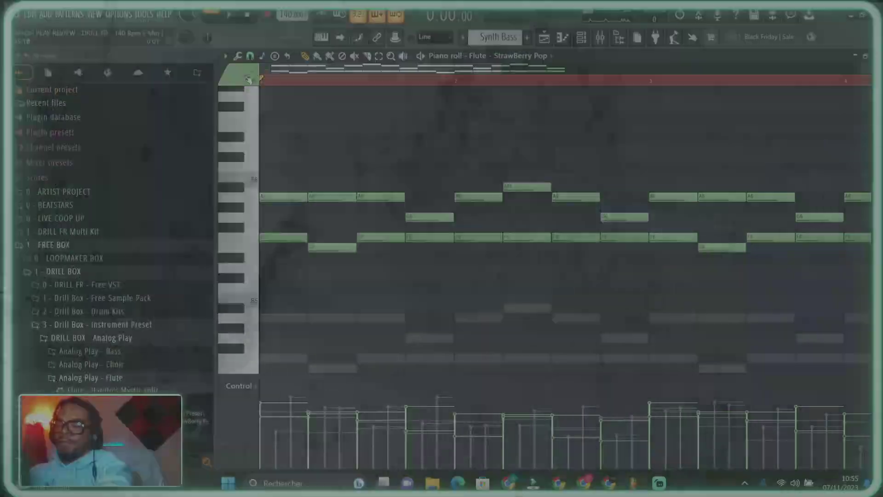
key(alt+s)
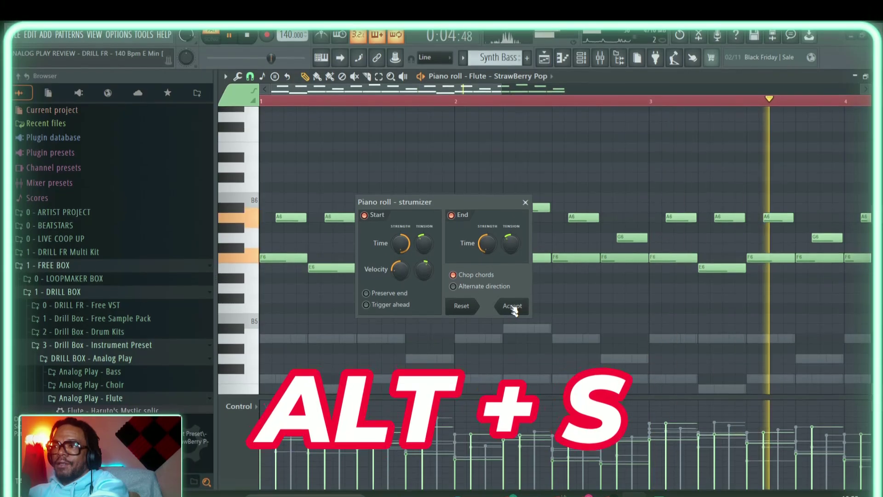
click(514, 309)
scroll(516, 104, down, 3)
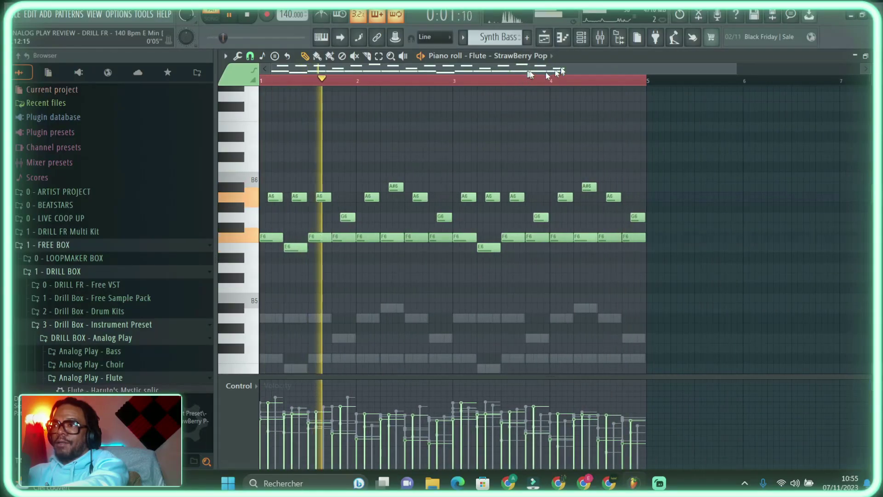
Show the channel rack and set the Keys channel's volume to 60%
click(582, 41)
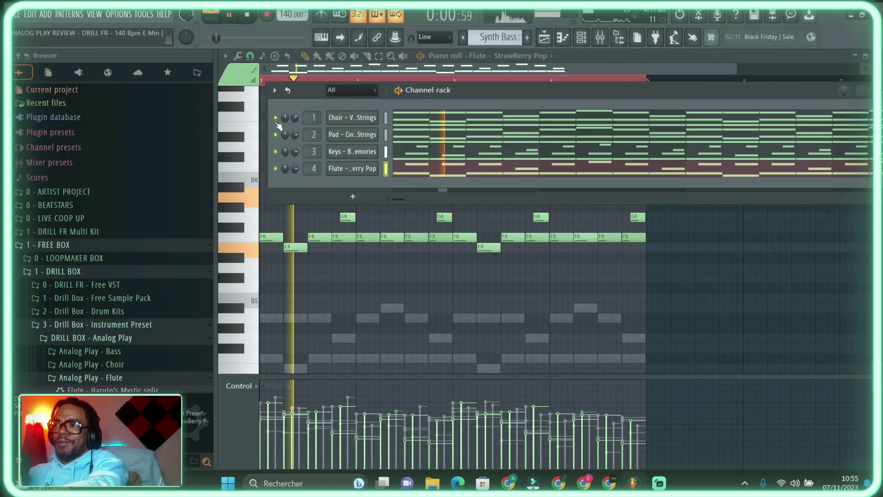
drag(298, 156, 298, 173)
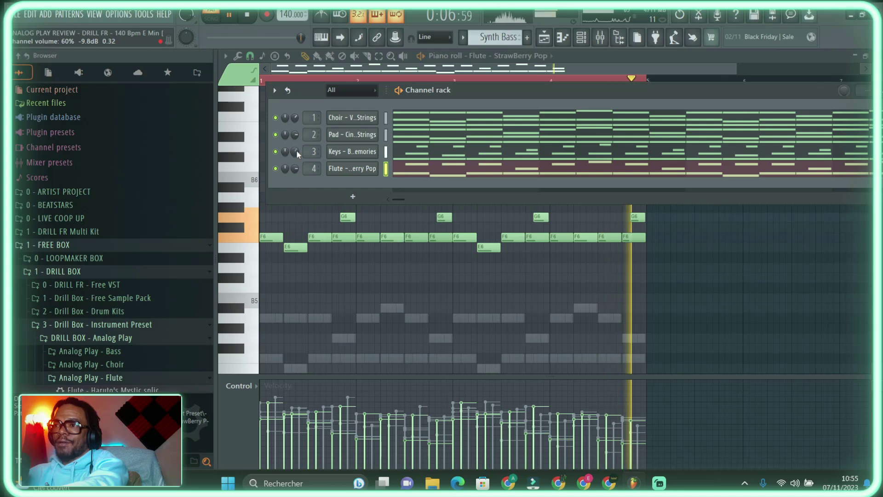
Split the Synth Bass pattern by channel and place the Choir, Pad, Keys and Flute patterns at bar 1 on Tracks 1 to 4
key(F5)
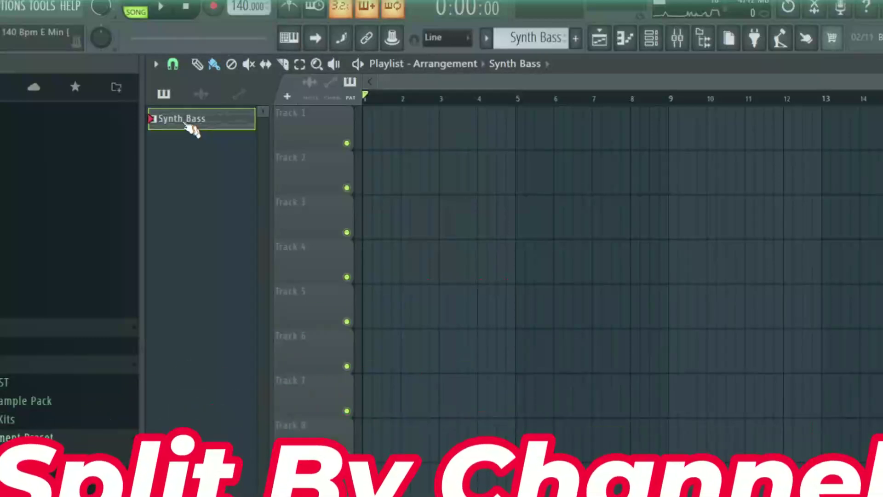
right_click(191, 126)
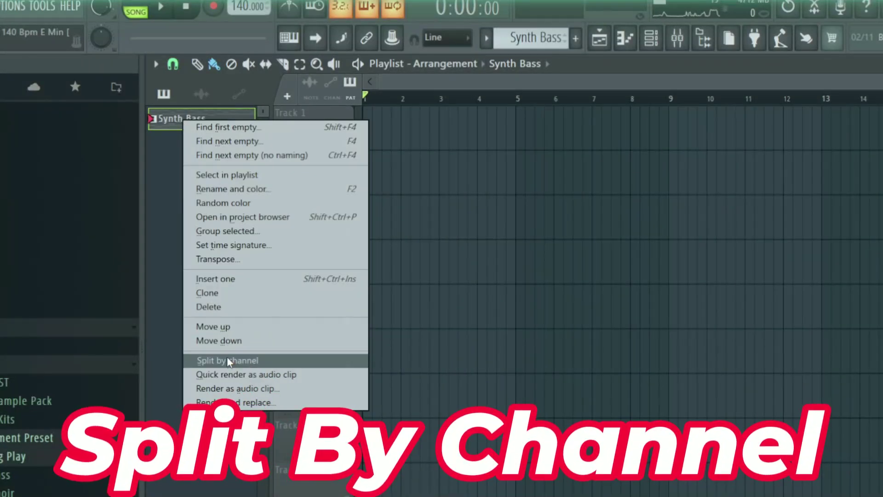
click(227, 360)
drag(207, 120, 460, 187)
drag(293, 183, 241, 155)
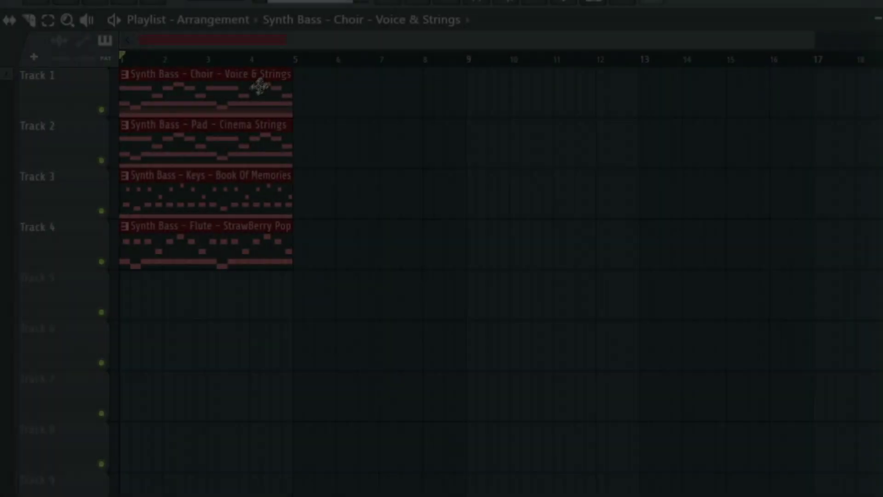
right_click(305, 117)
right_click(250, 155)
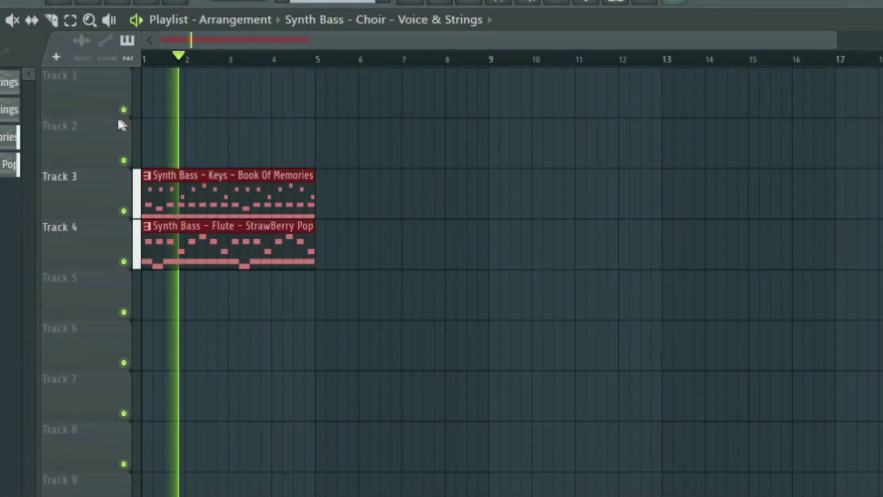
key(ctrl+z)
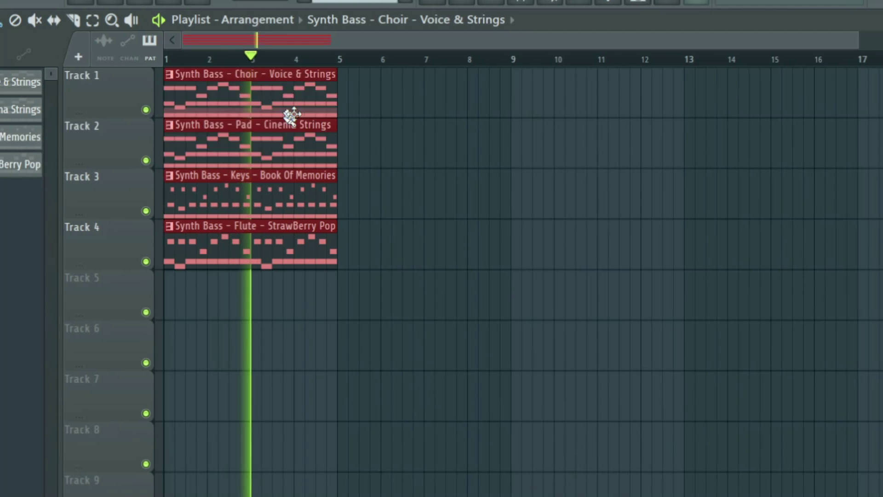
Move the Choir and Pad clips to bar 5 and duplicate the Keys and Flute clips into bars 5 to 8
drag(245, 135, 419, 133)
drag(180, 271, 244, 199)
key(ctrl+b)
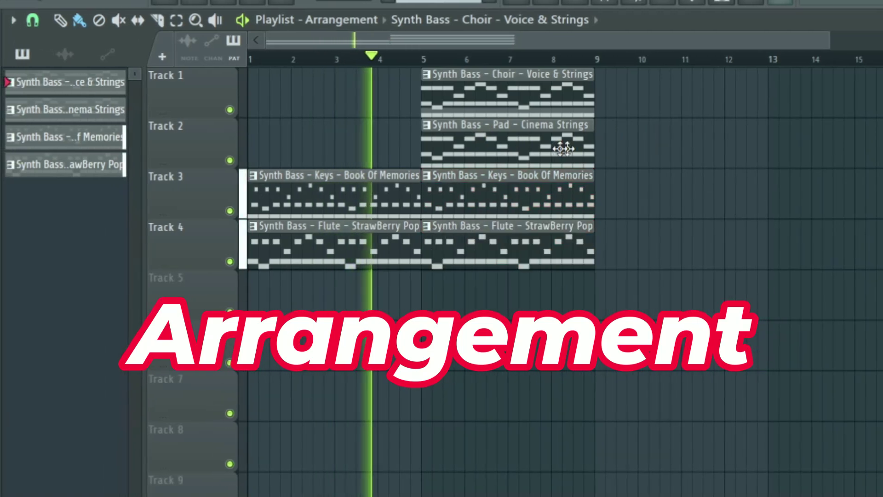
Add a Pad - Cinema Strings clip at bar 1 on Track 2 and delete the Keys clip at bar 1
key(space)
click(479, 133)
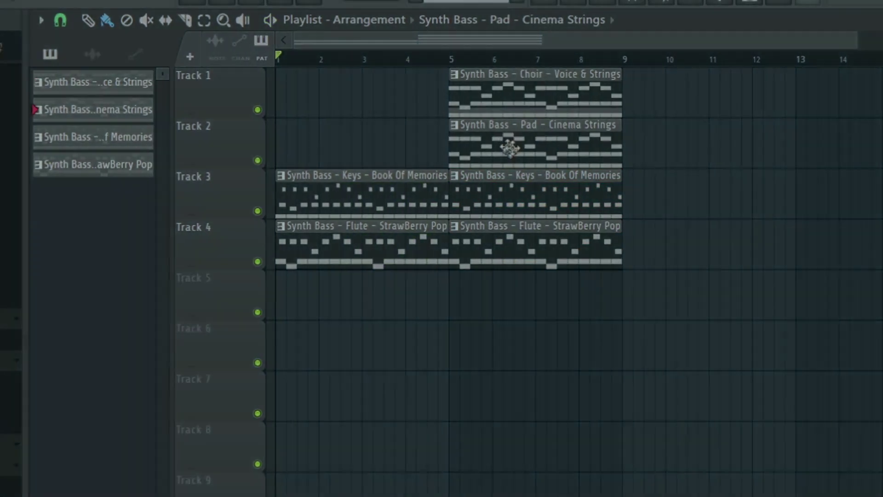
click(294, 138)
right_click(318, 197)
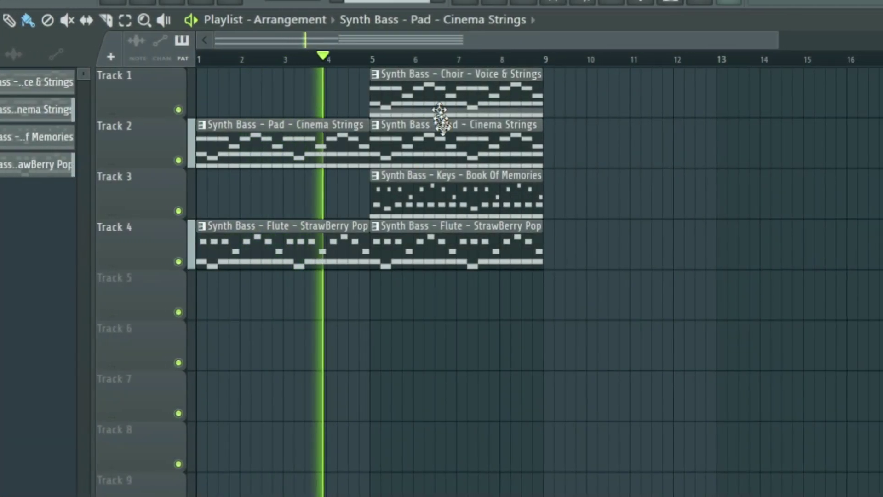
Extend the arrangement through bar 28 with varied copies of the Pad, Keys and Flute clips, and add a Choir clip at bar 25
mouse_move(444, 66)
mouse_down()
mouse_move(416, 267)
mouse_move(628, 278)
mouse_up()
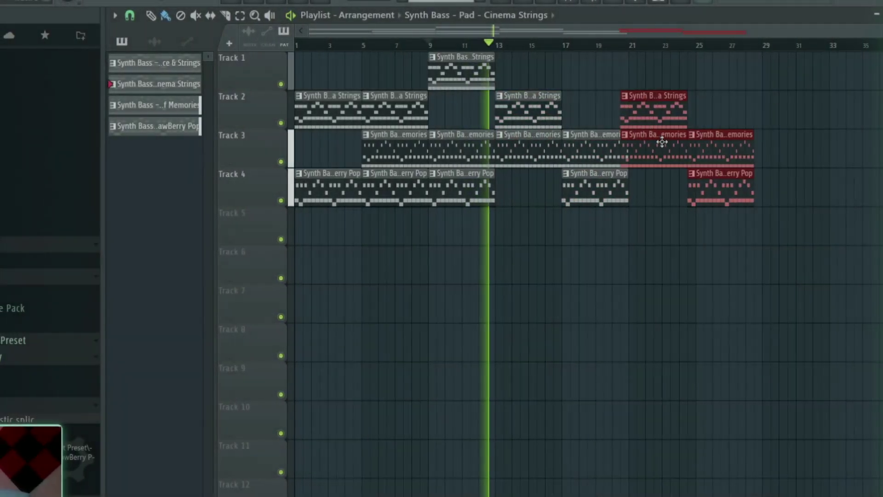
drag(486, 74, 756, 88)
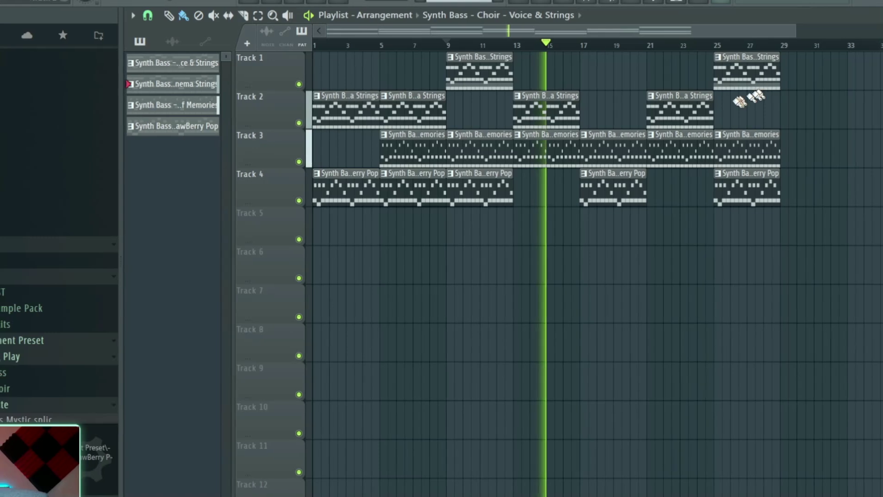
Shift all clips from bar 9 onward four bars later and fill bars 9 to 12 with copies of the Choir, Keys and Flute clips
drag(793, 127, 844, 54)
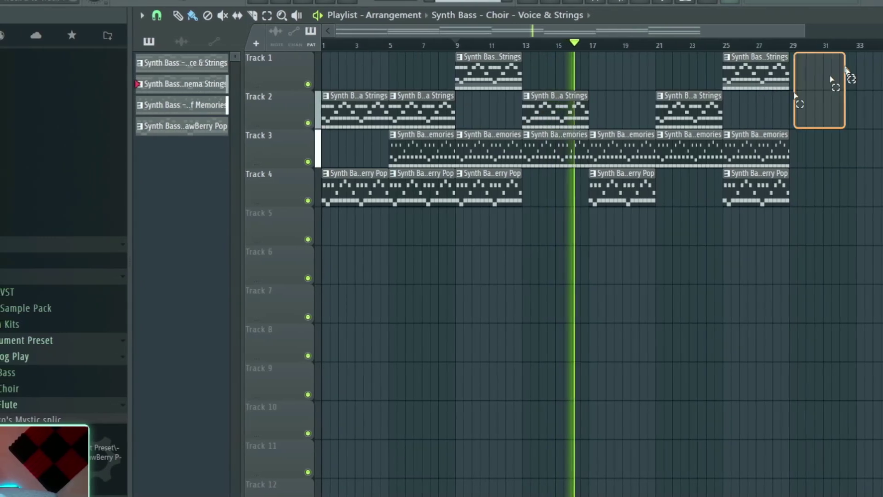
drag(504, 86, 557, 85)
drag(575, 198, 568, 198)
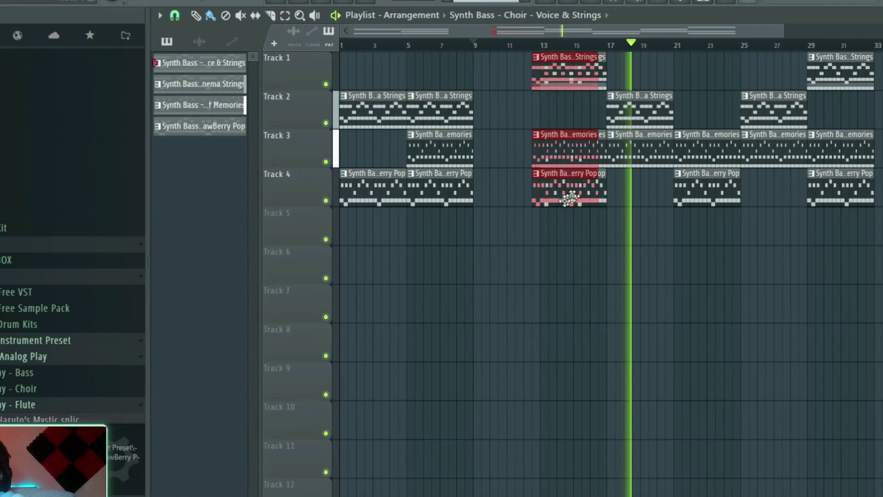
scroll(512, 54, down, 2)
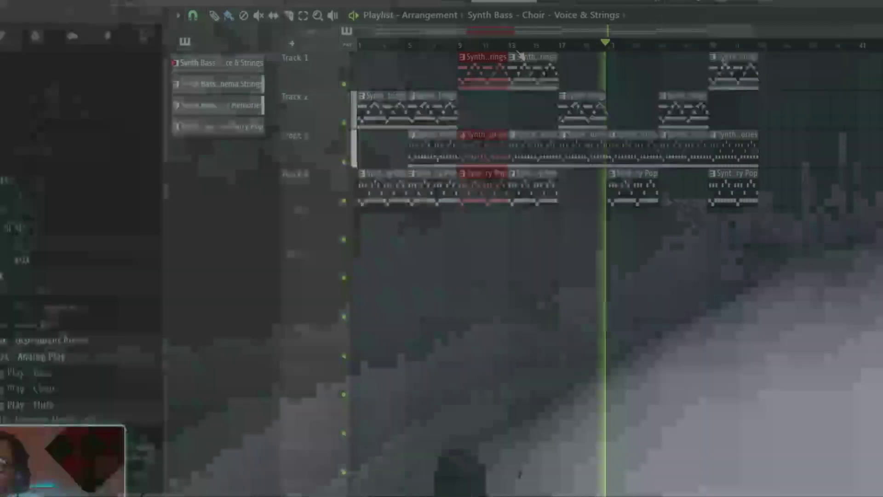
scroll(397, 57, up, 3)
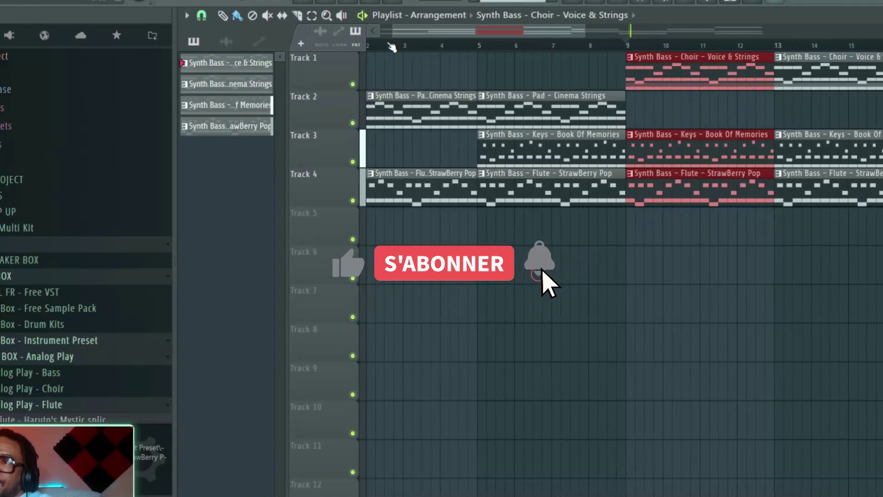
scroll(397, 47, down, 2)
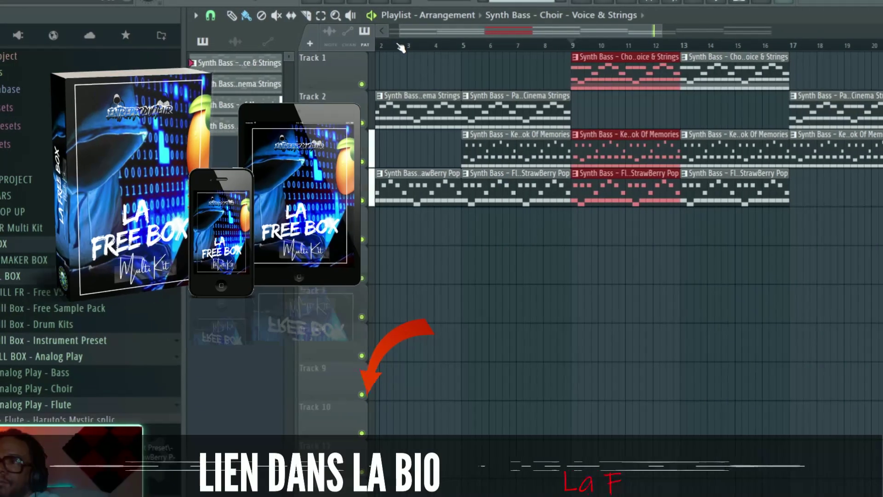
scroll(405, 47, down, 1)
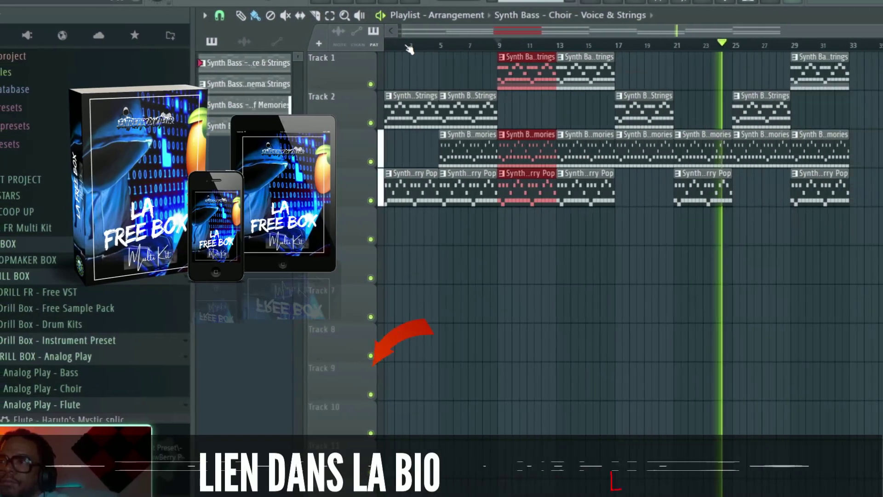